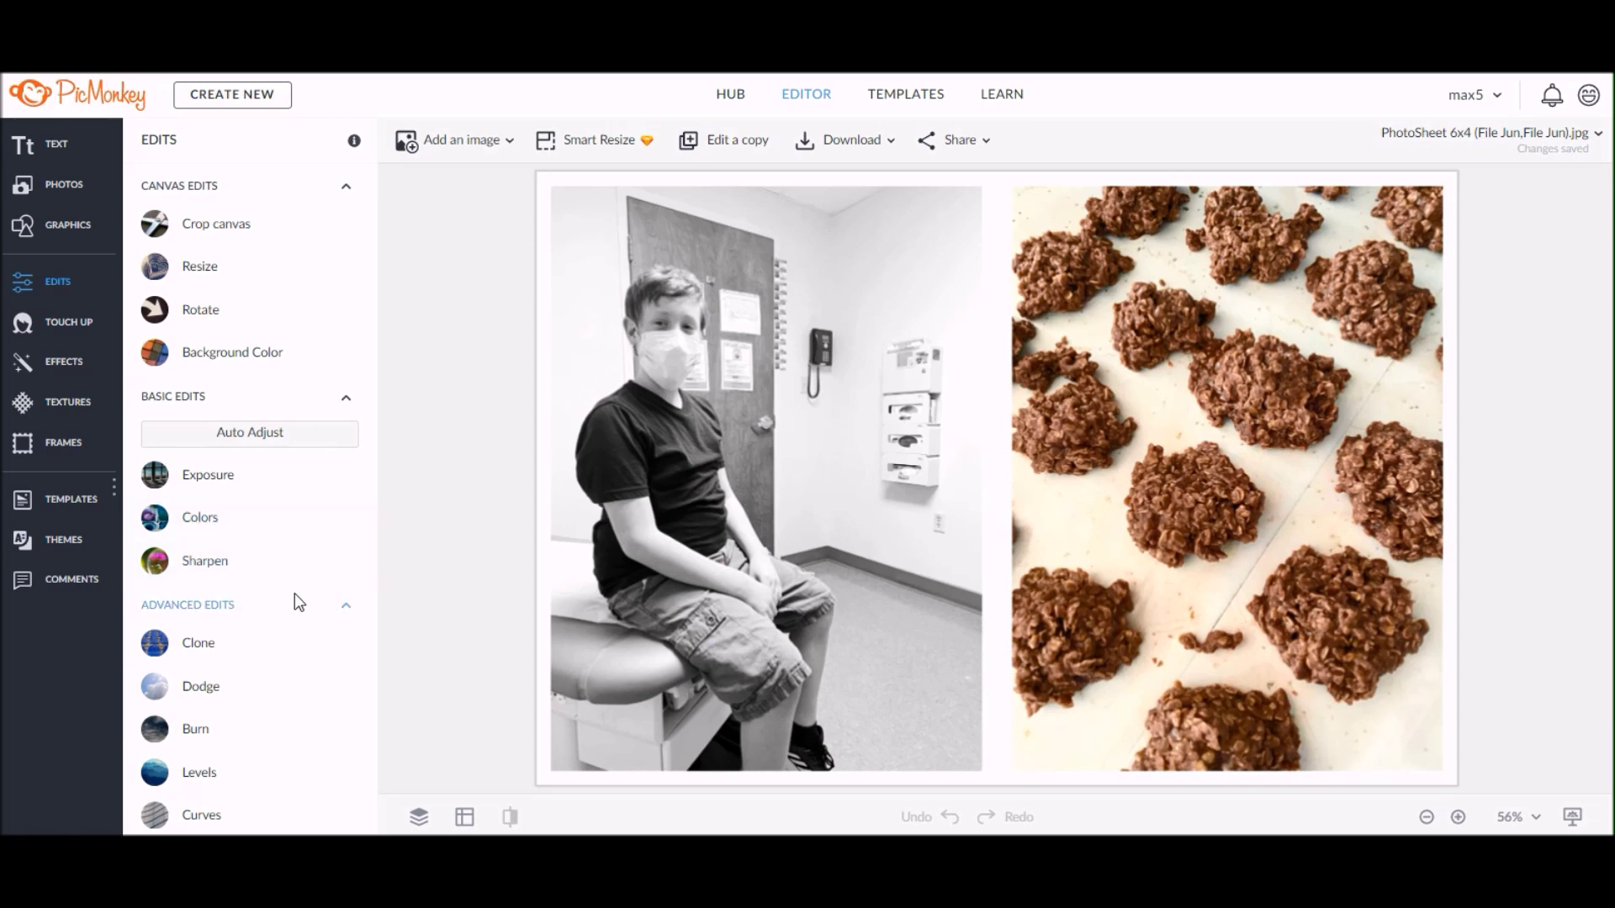
Open the Clone tool on the doctor's-office photo's background layer.
click(242, 649)
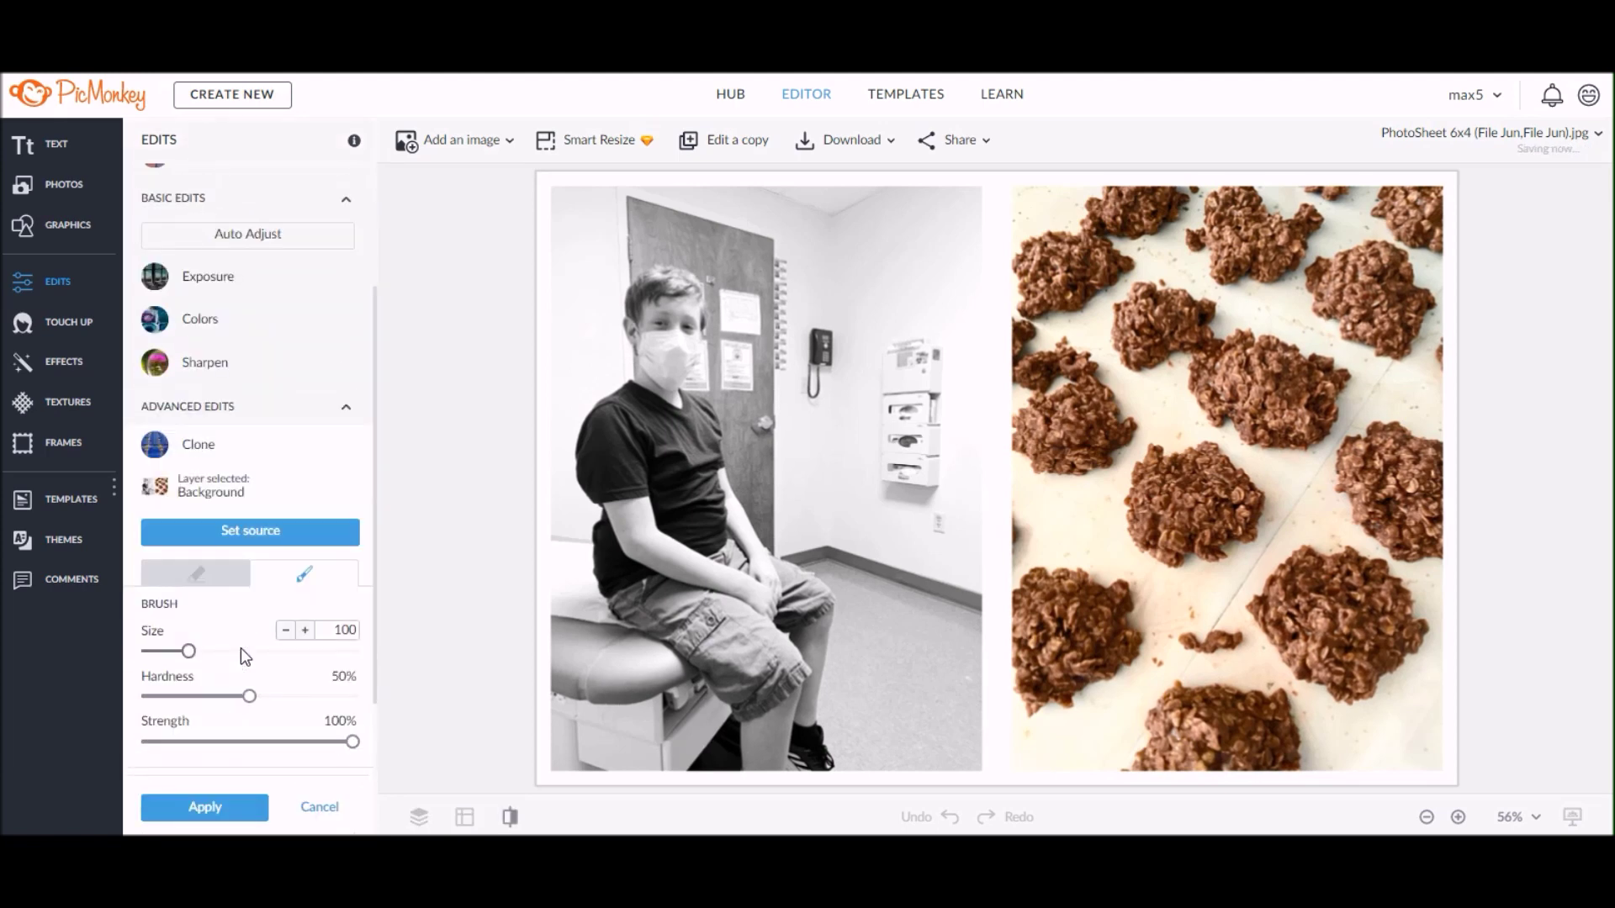
Give the clone brush size 211 and hardness 15%, ready to set a clone source.
mouse_move(189, 651)
mouse_down()
mouse_move(295, 667)
mouse_move(185, 665)
mouse_move(230, 706)
mouse_move(154, 708)
mouse_move(344, 717)
mouse_move(168, 716)
mouse_move(184, 716)
mouse_up()
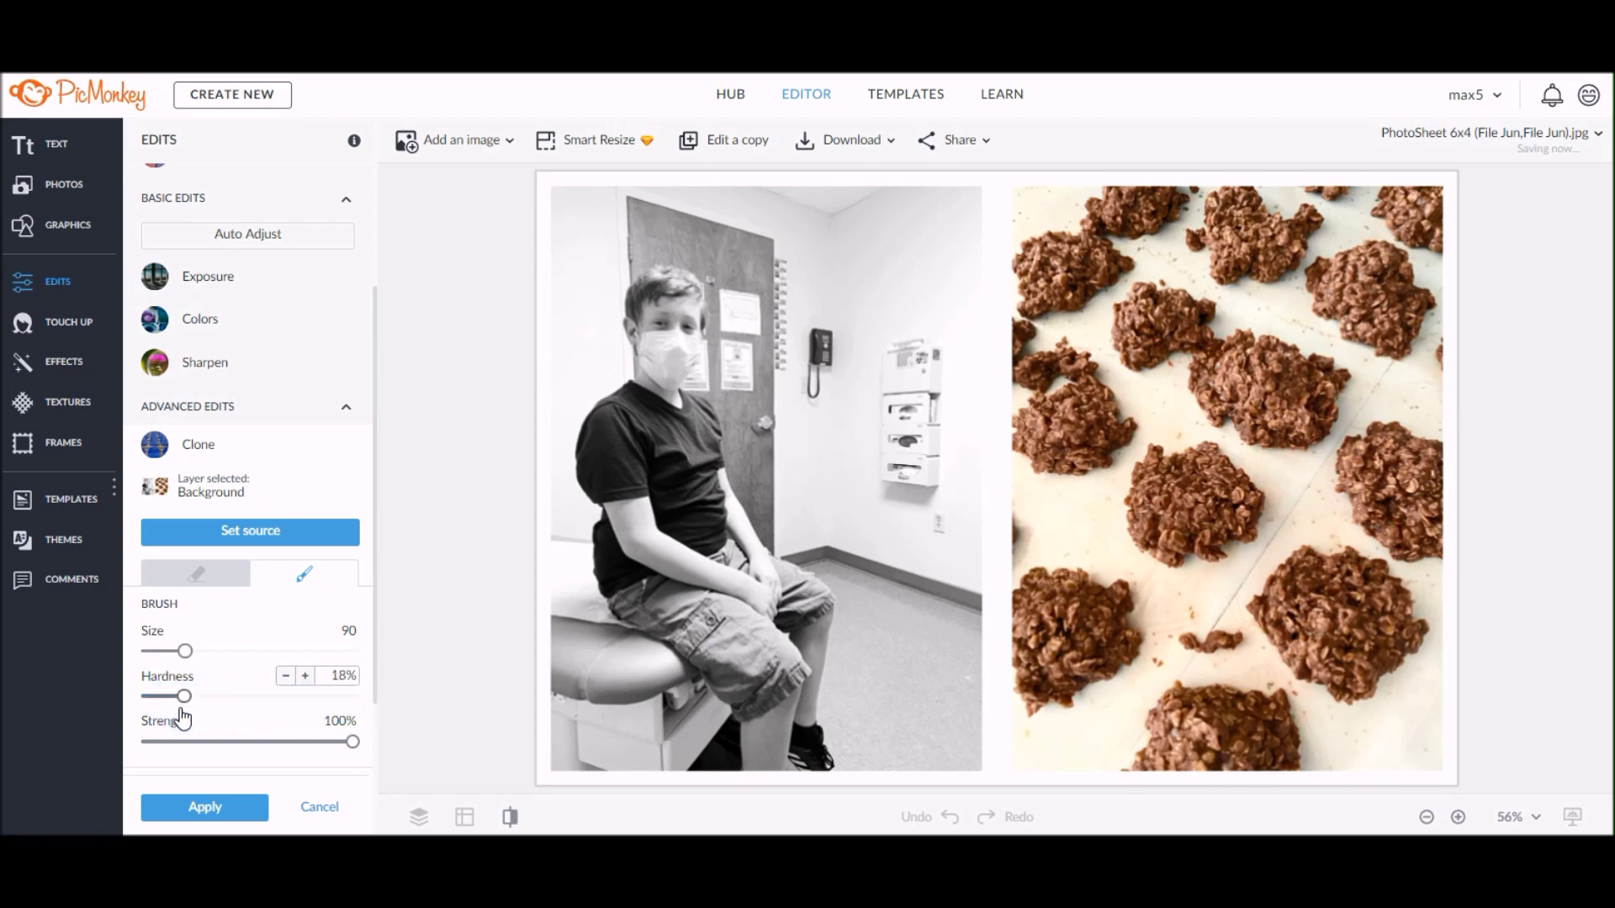
mouse_move(178, 705)
mouse_down()
mouse_move(186, 652)
mouse_move(234, 653)
mouse_up()
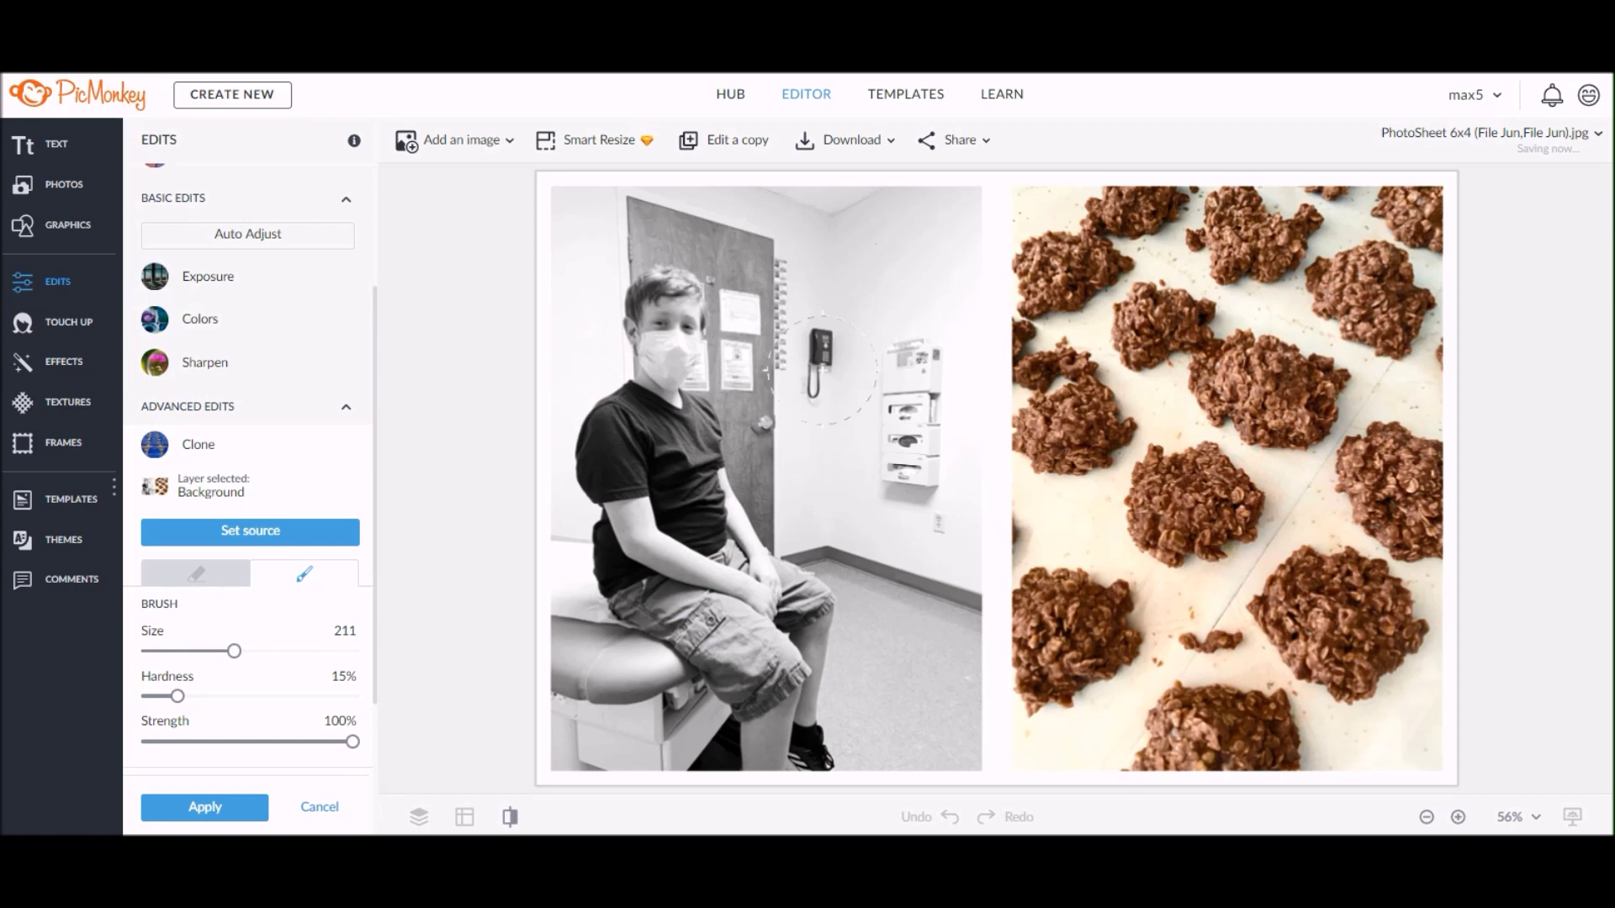
click(258, 535)
Sample the blank wall above the dispensers and paint it over the glove-box dispenser.
click(904, 276)
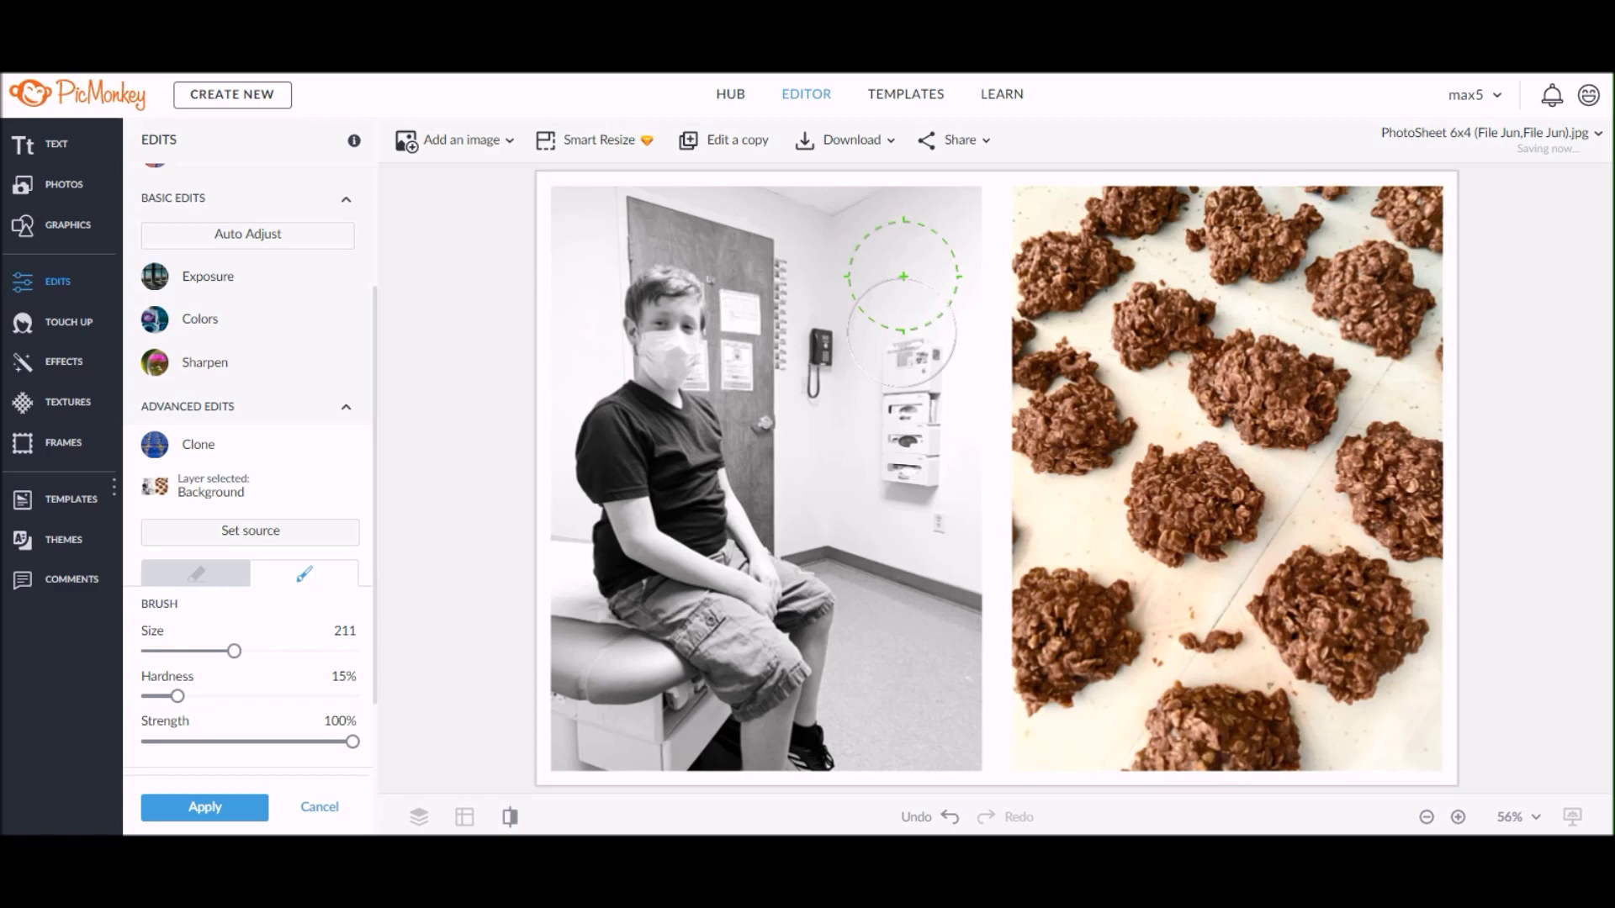
click(902, 348)
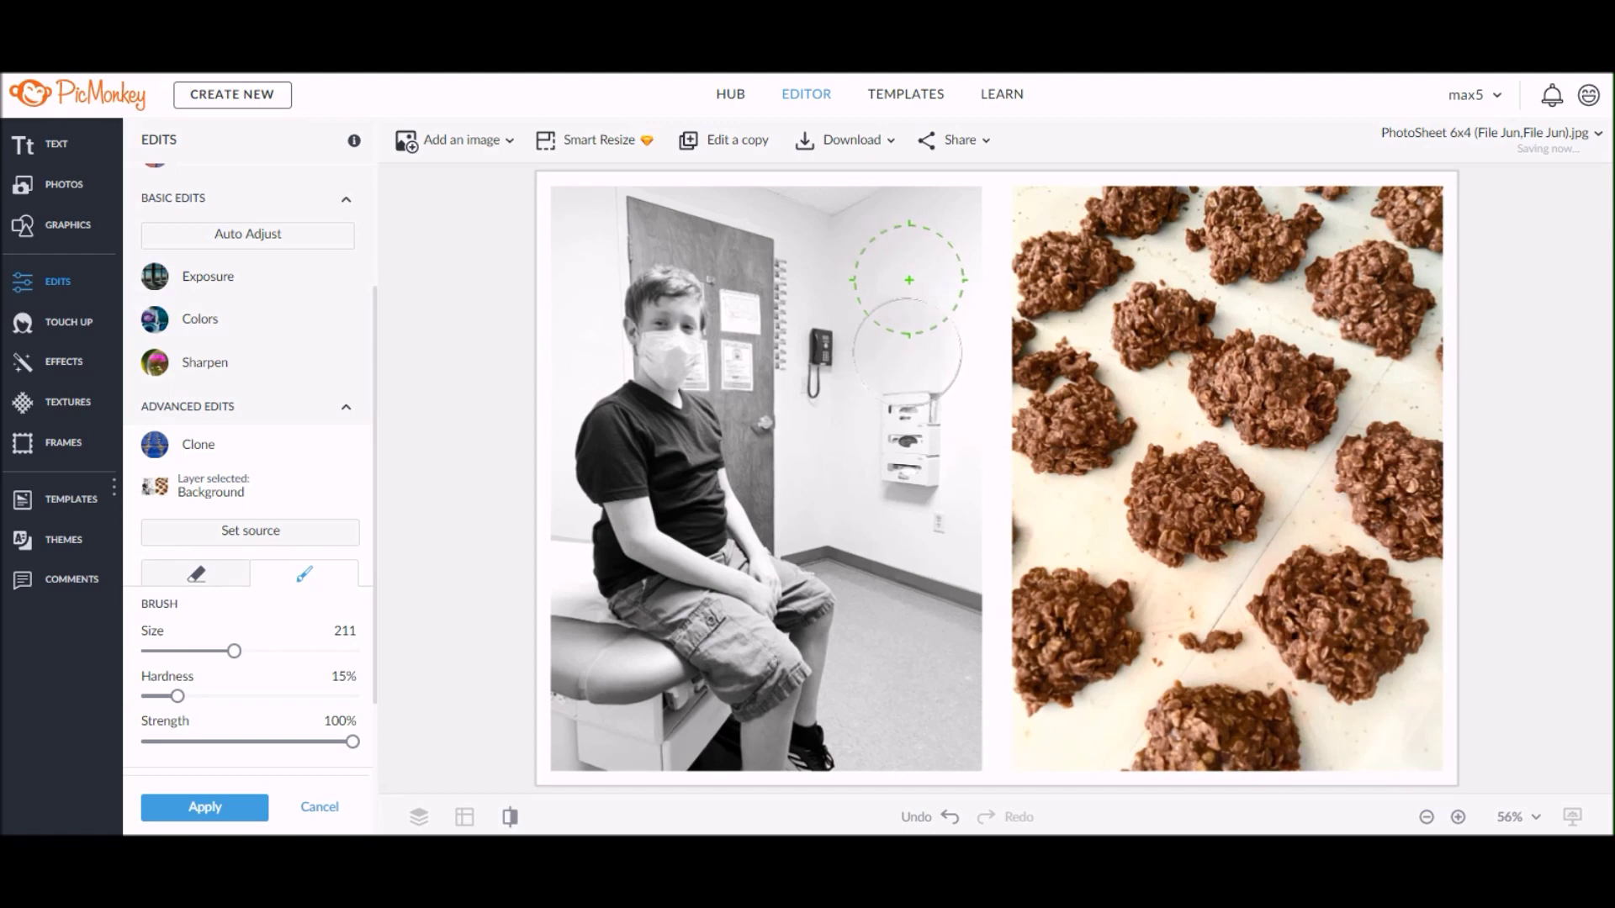
mouse_move(905, 393)
mouse_down()
mouse_move(906, 340)
mouse_move(900, 459)
mouse_up()
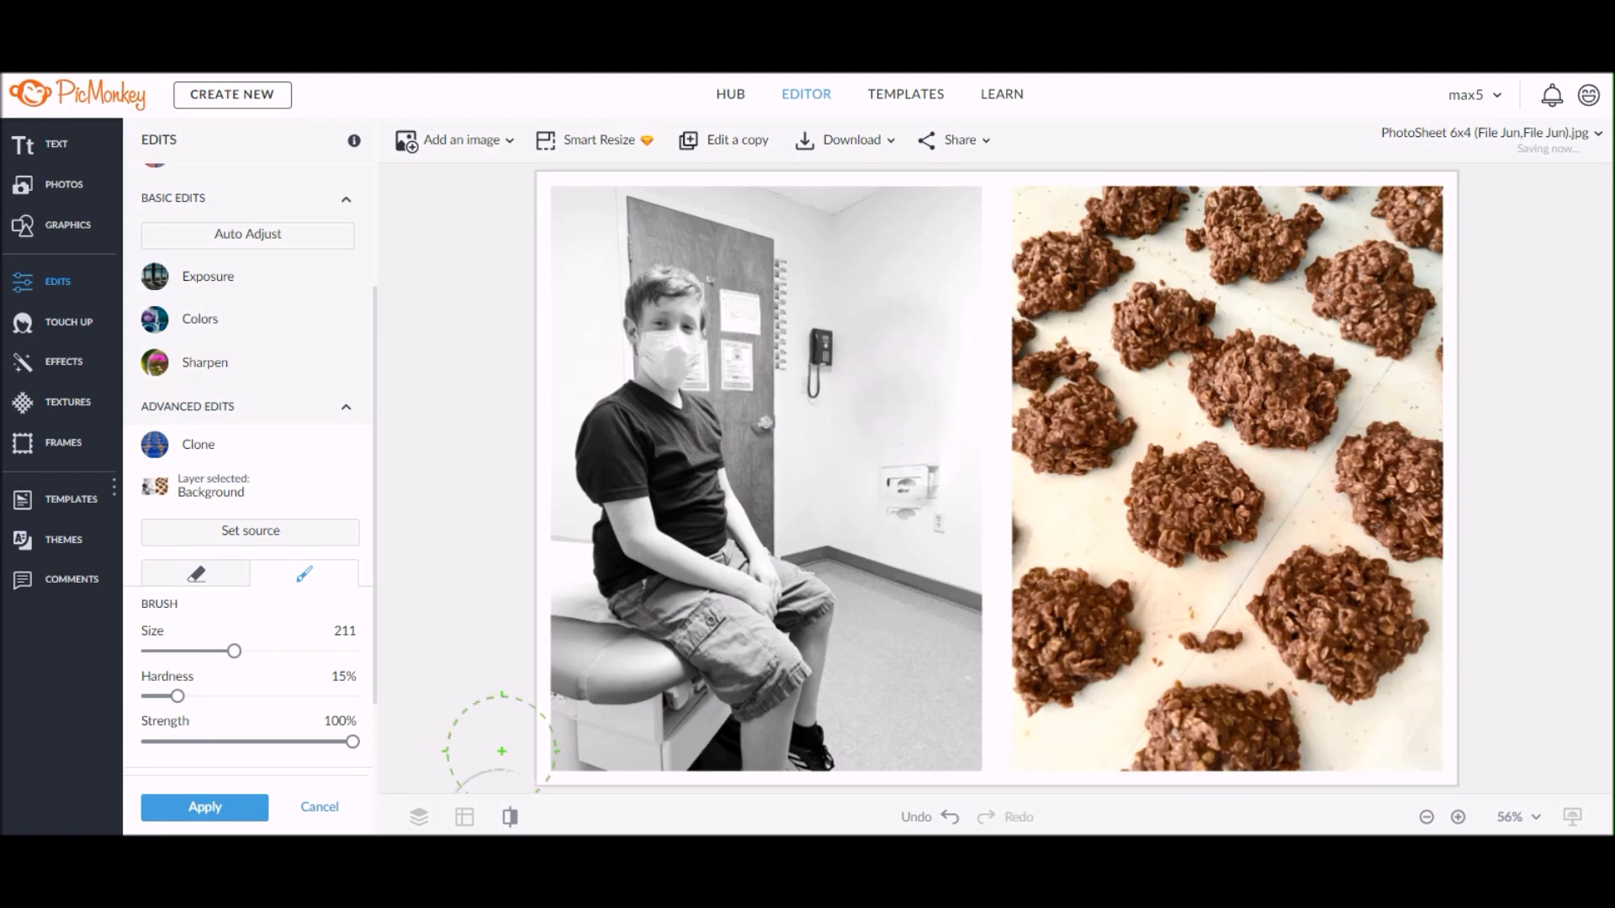
Resample clean wall, cover the leftover fixture, and shrink the clone brush to size 115.
click(261, 531)
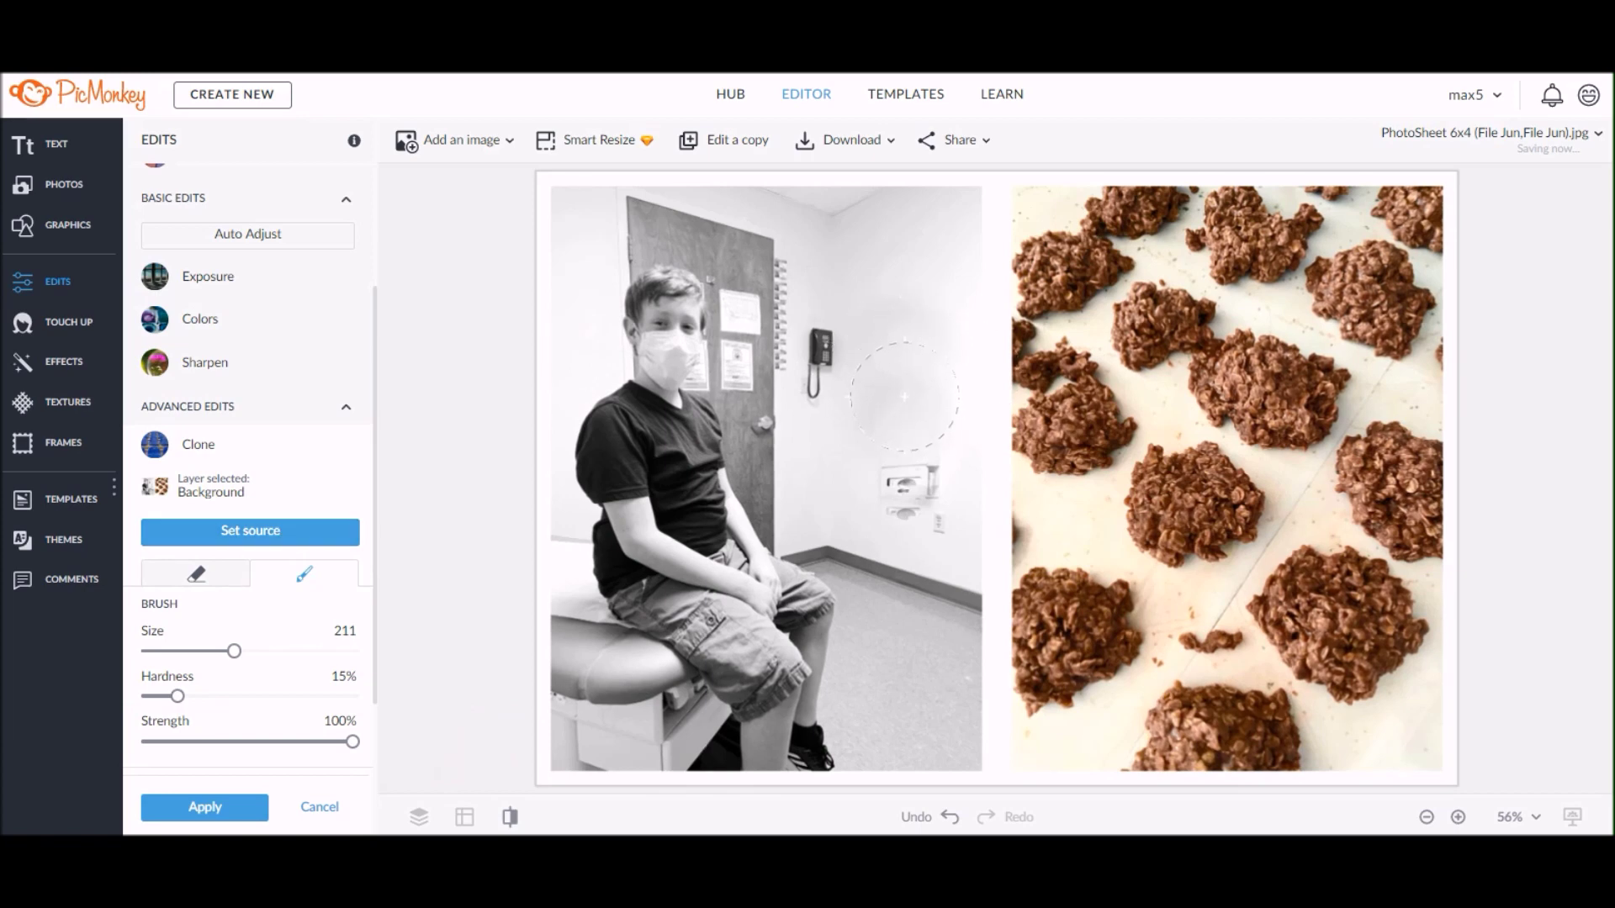
click(904, 396)
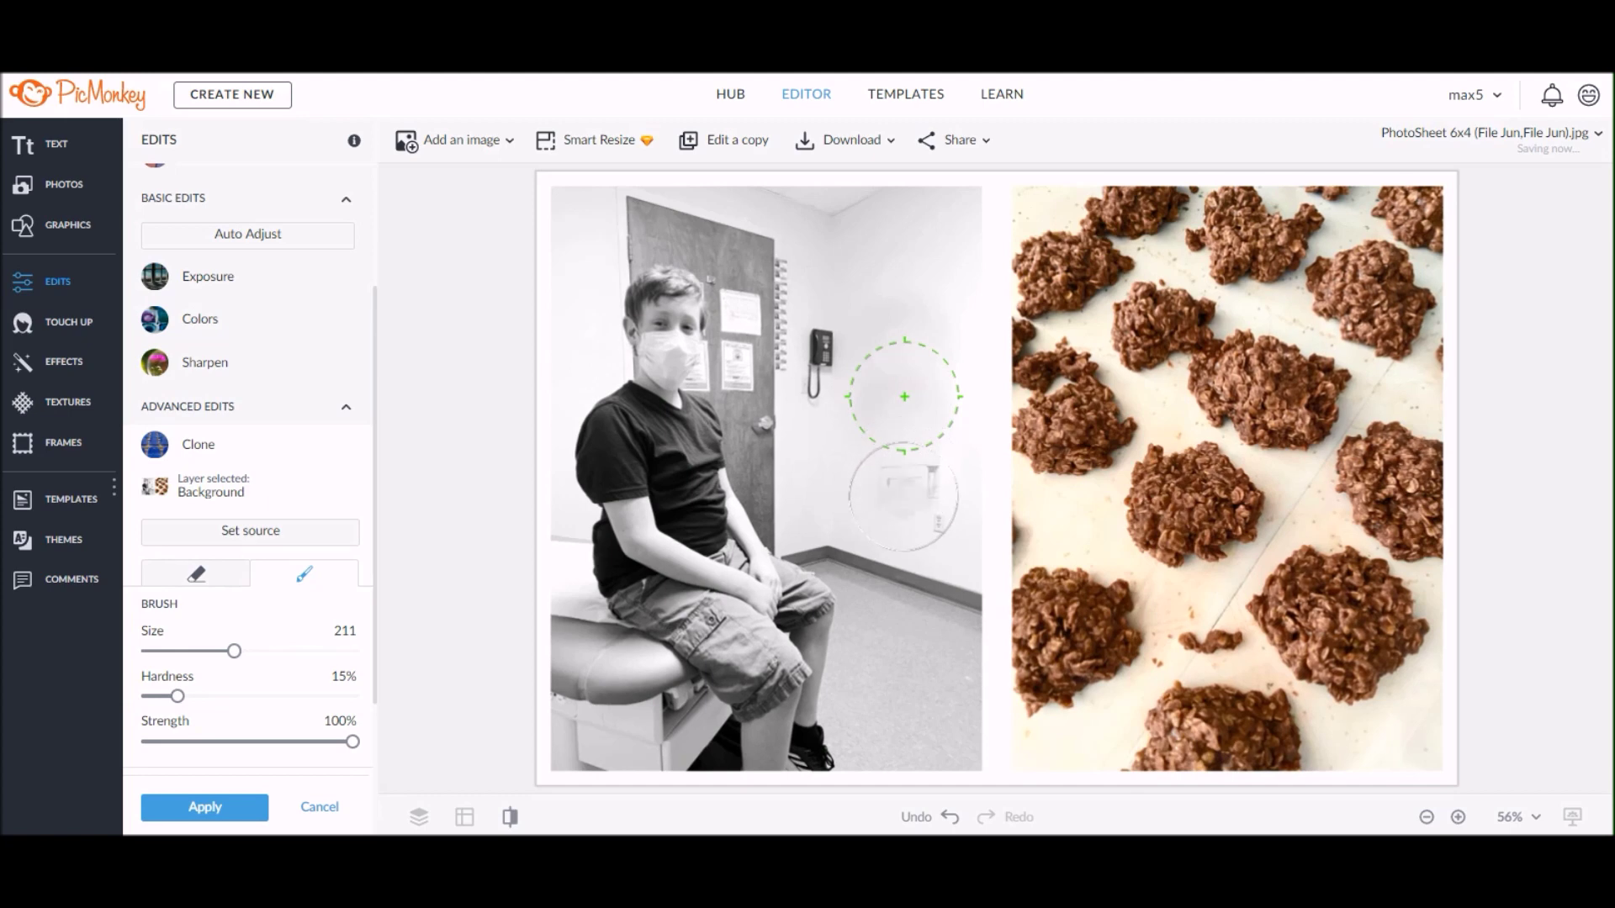
drag(902, 496, 914, 506)
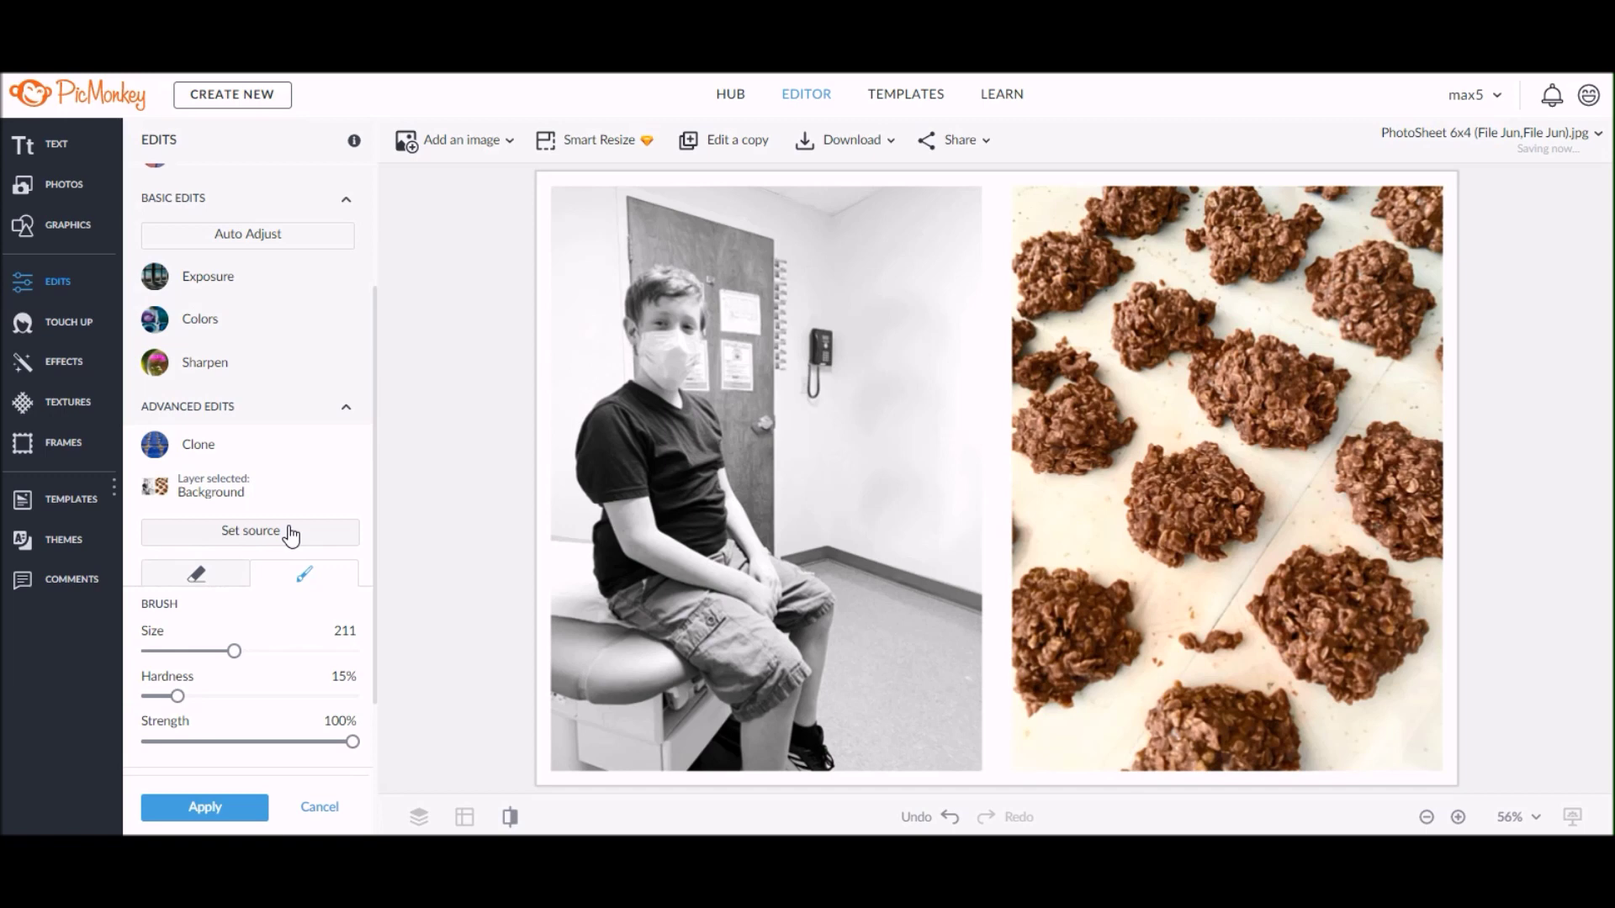
drag(233, 651, 195, 664)
click(287, 541)
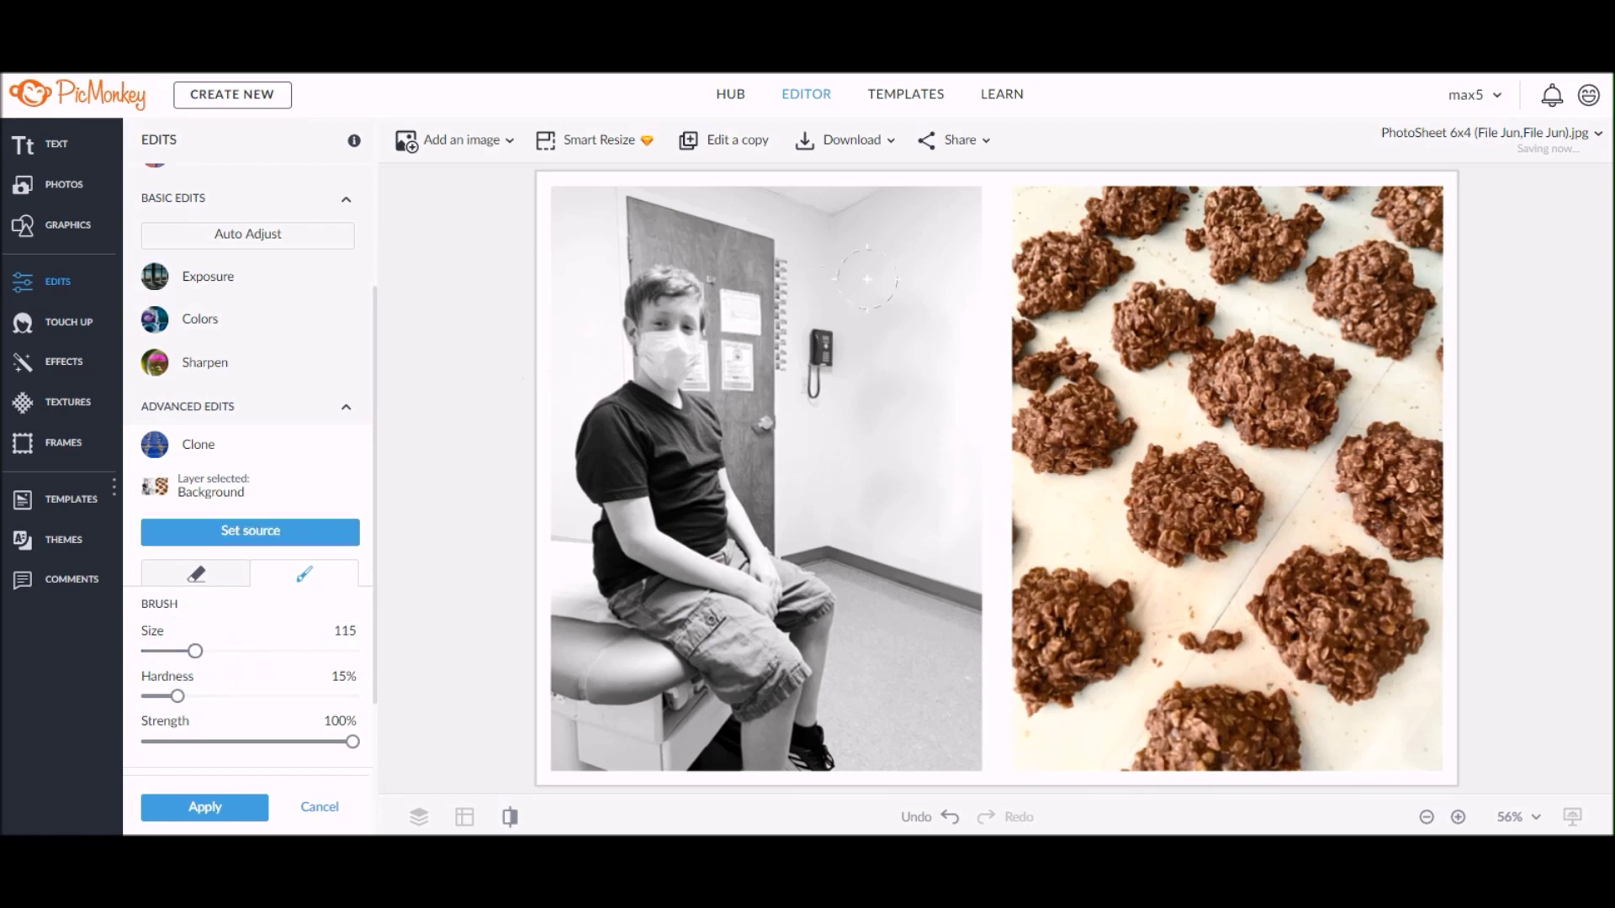
Sample wall next to the phone and paint plain wall over the wall phone.
click(823, 295)
drag(824, 327, 822, 347)
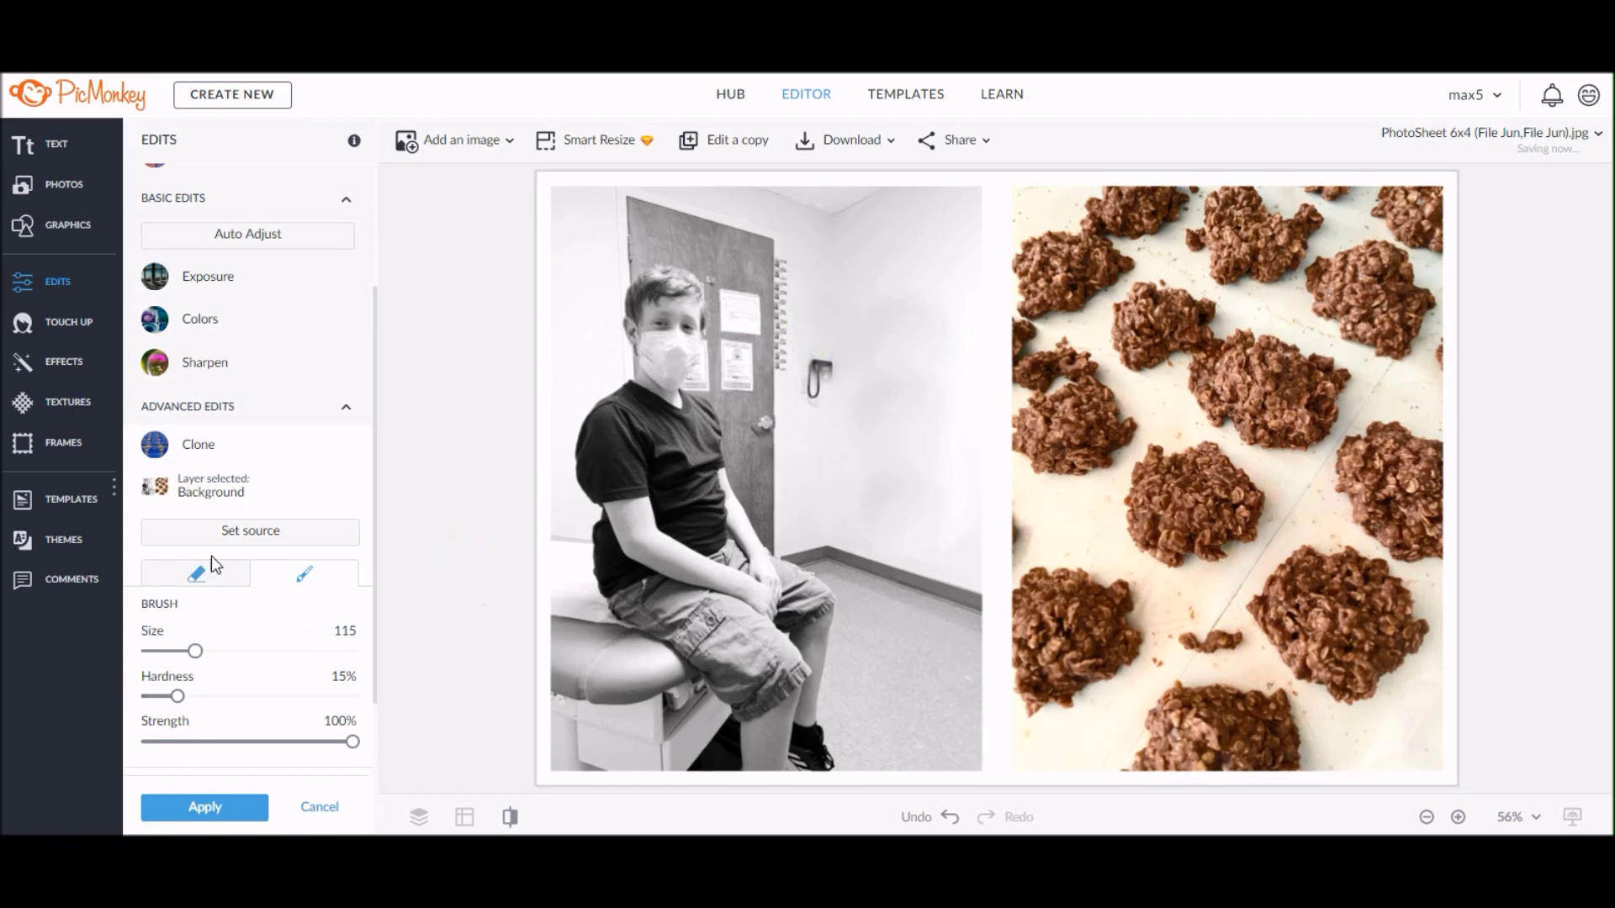
click(243, 539)
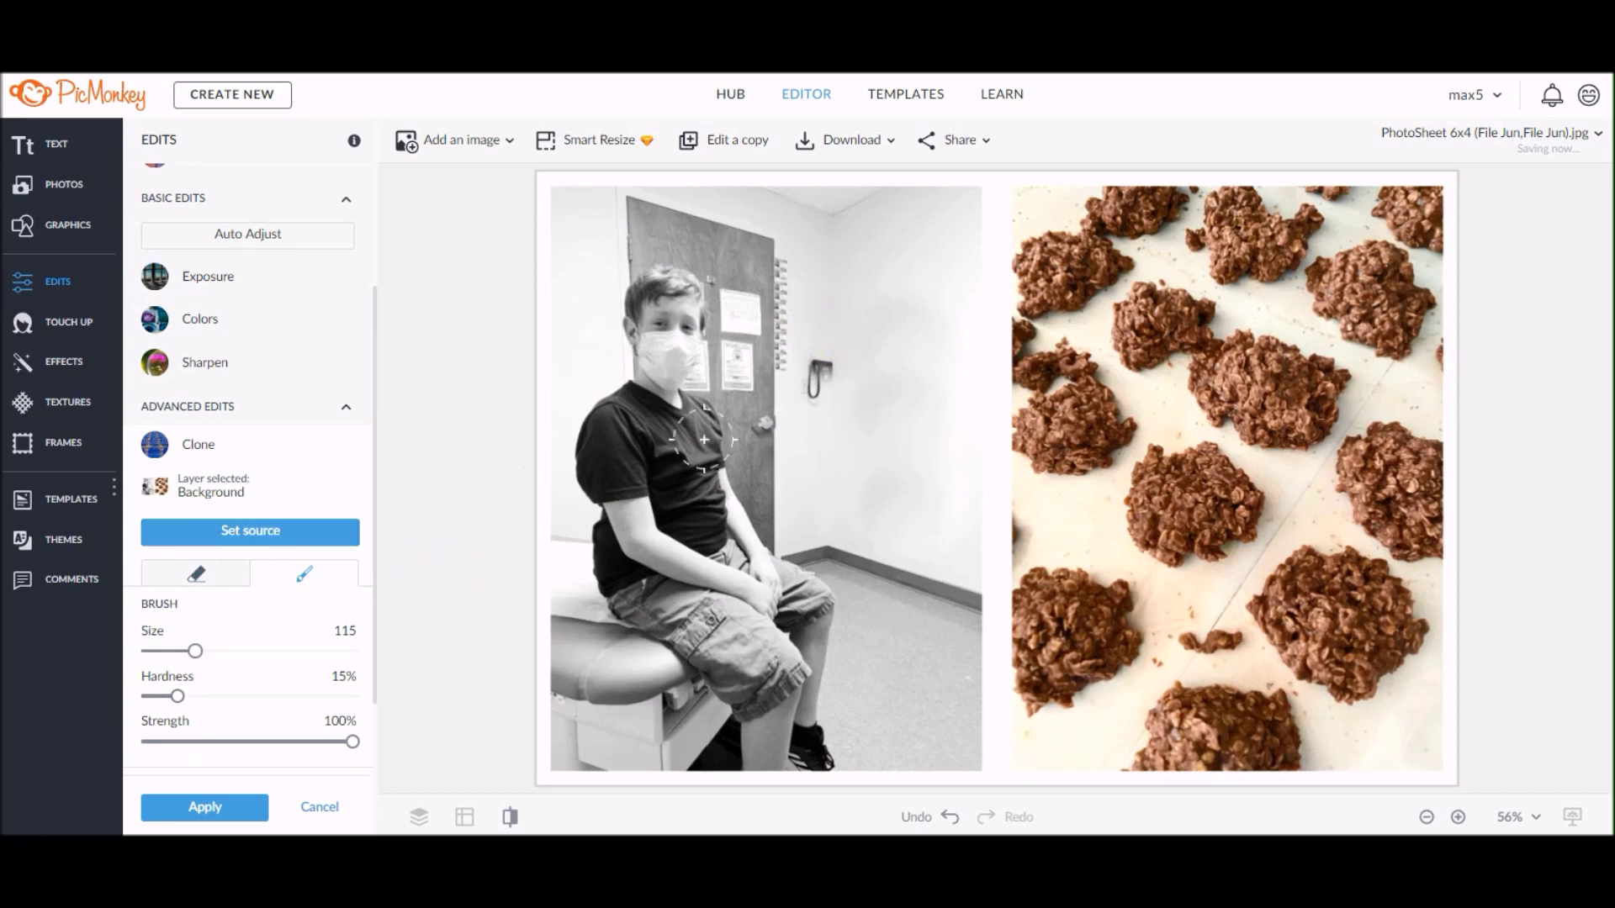
click(822, 326)
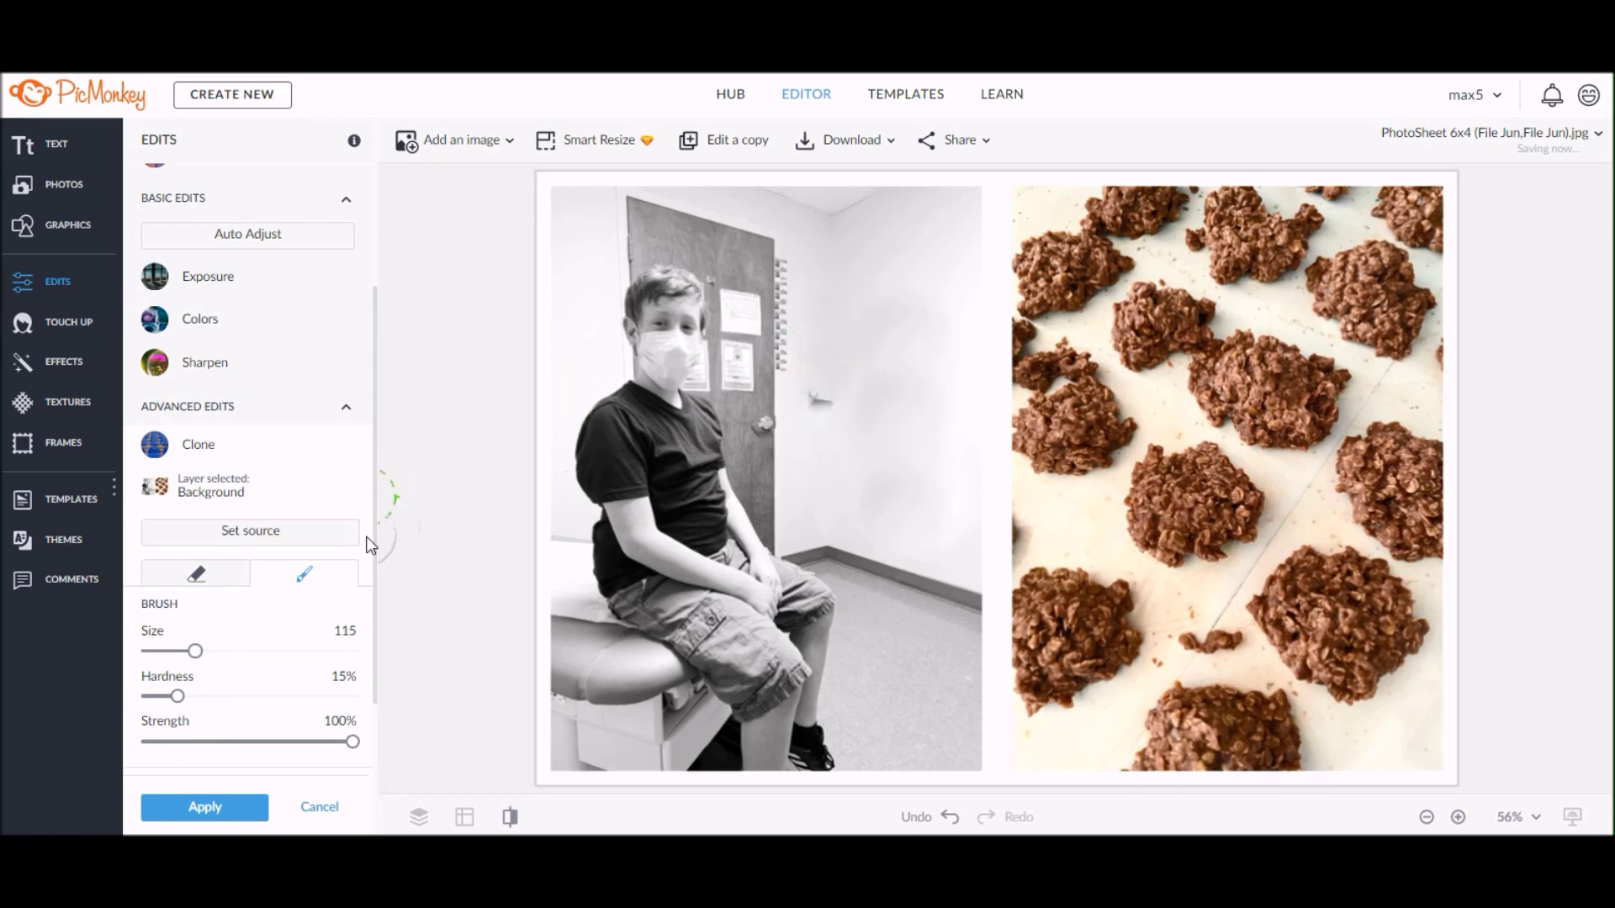
Resample fresh clean wall several times beside the former phone area.
click(331, 513)
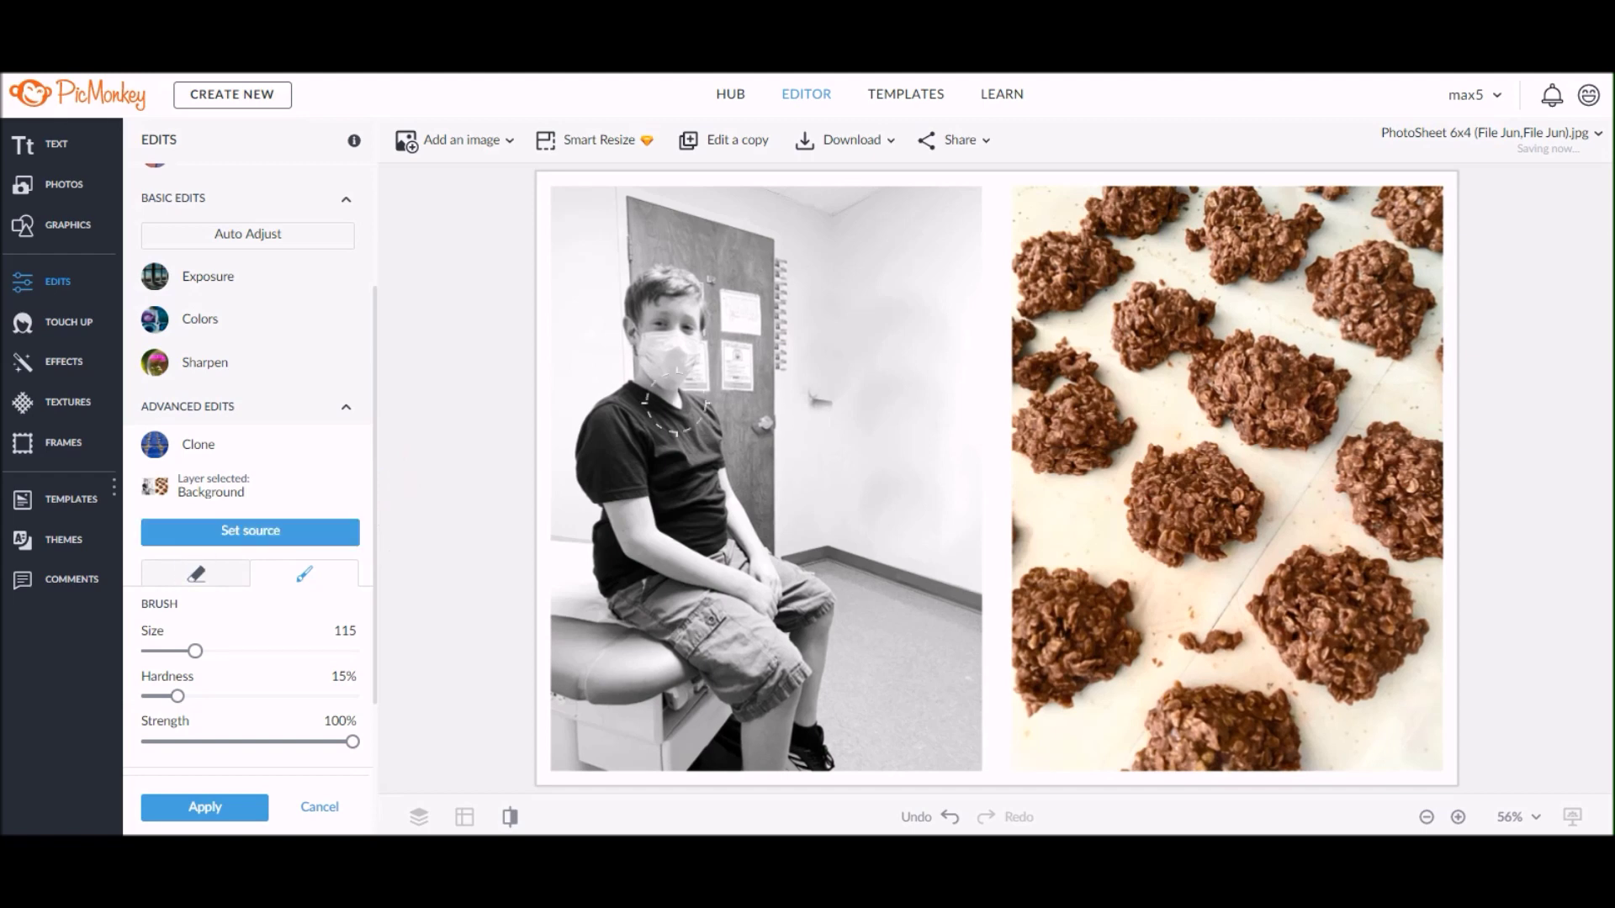
click(822, 353)
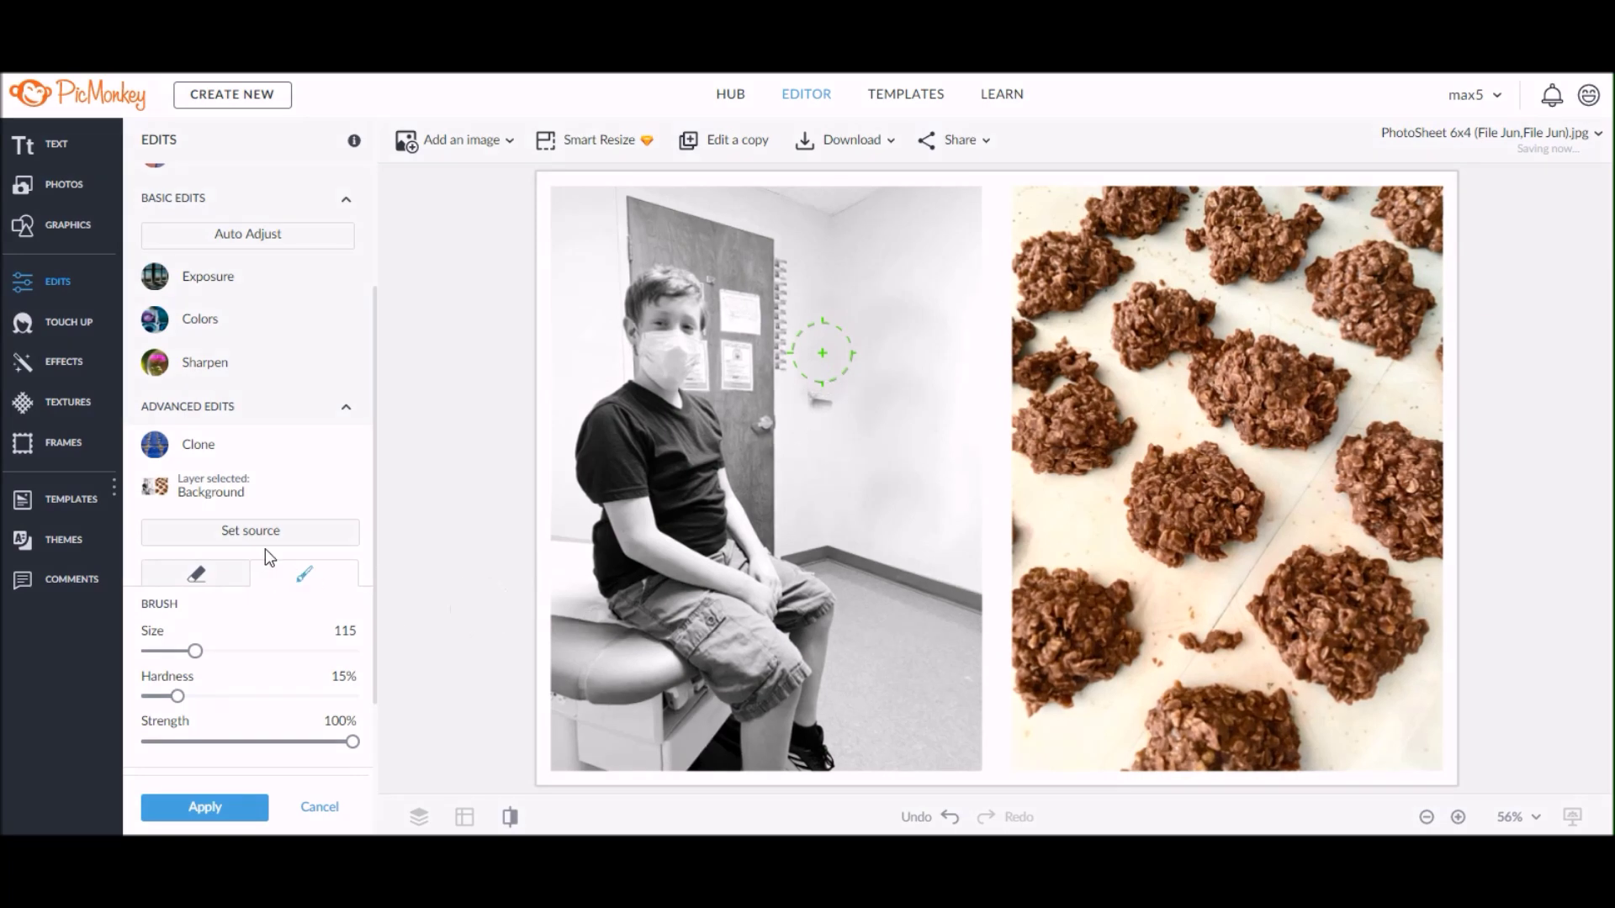
click(264, 546)
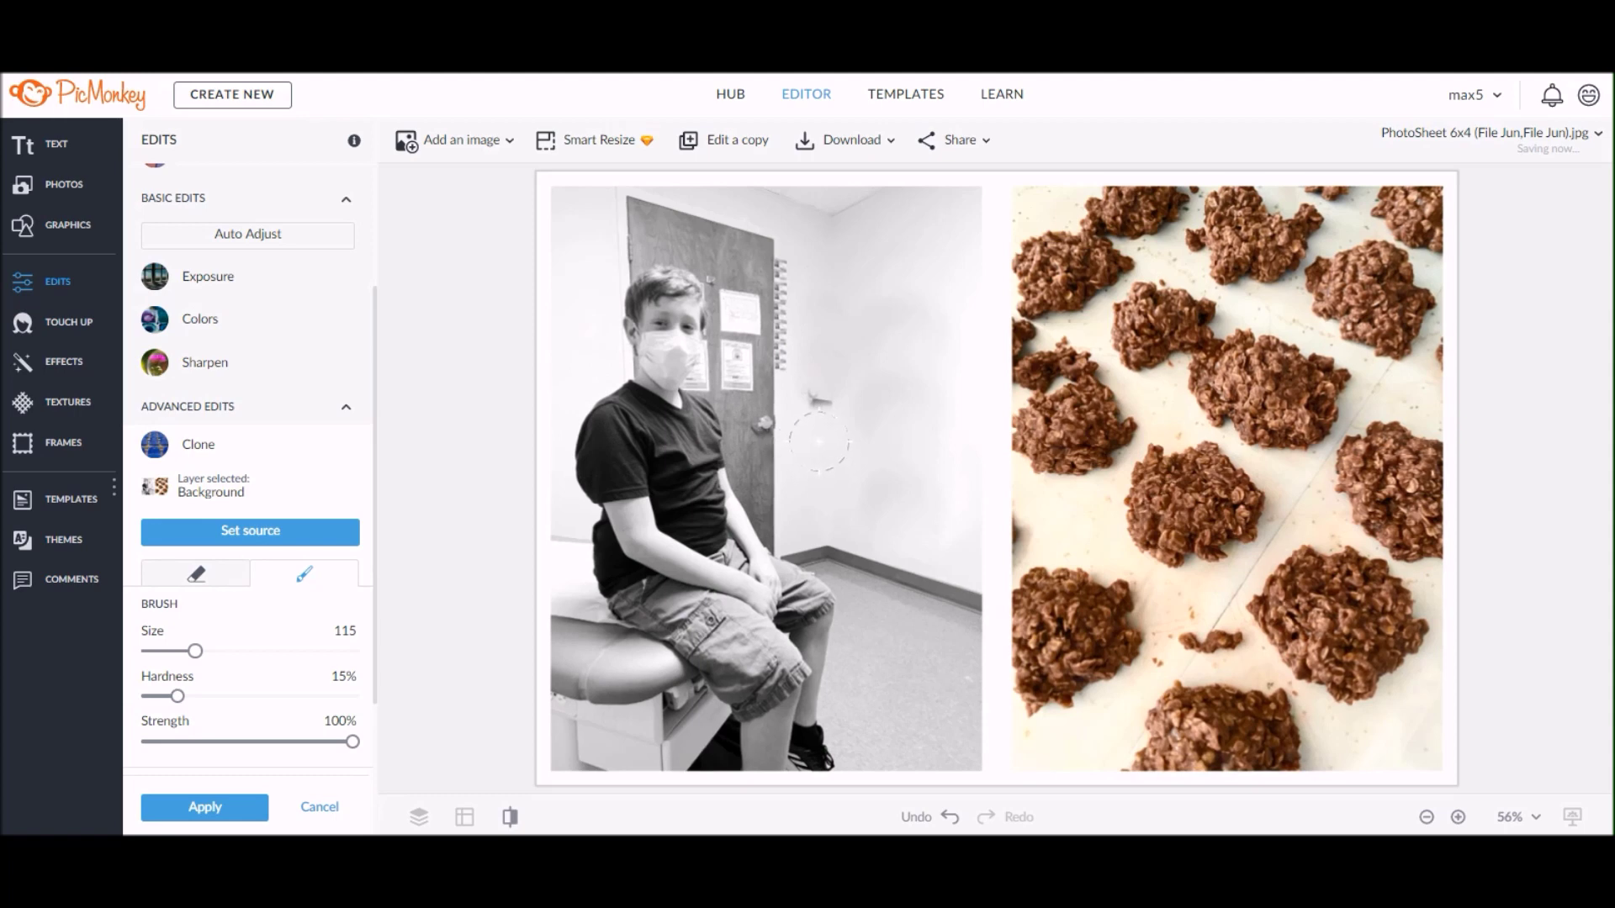
click(820, 439)
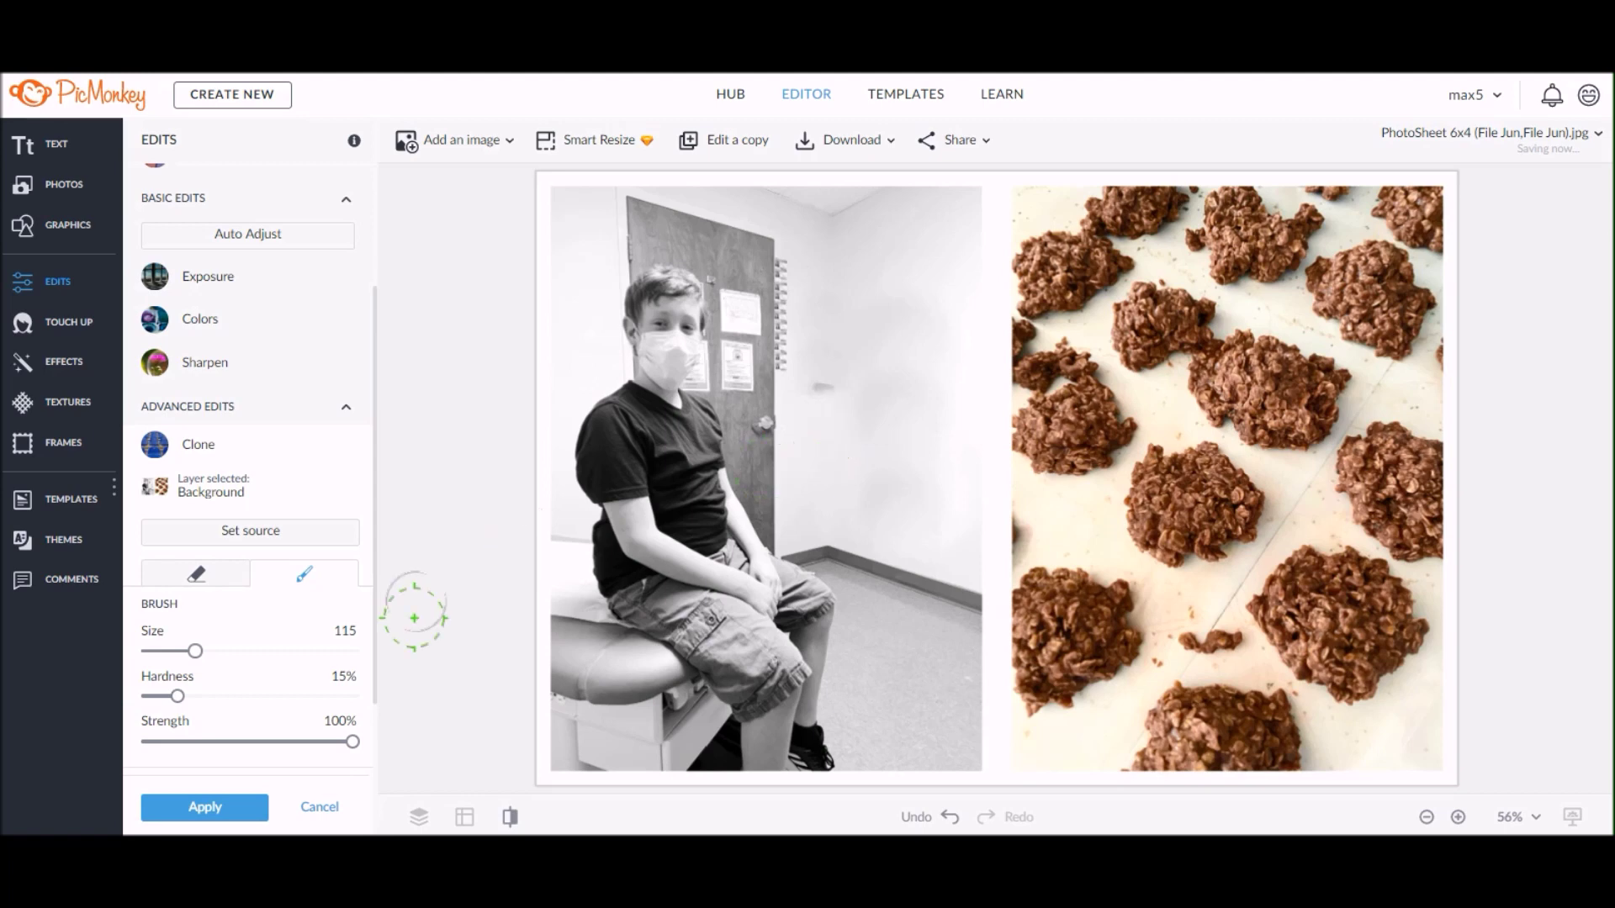
click(239, 539)
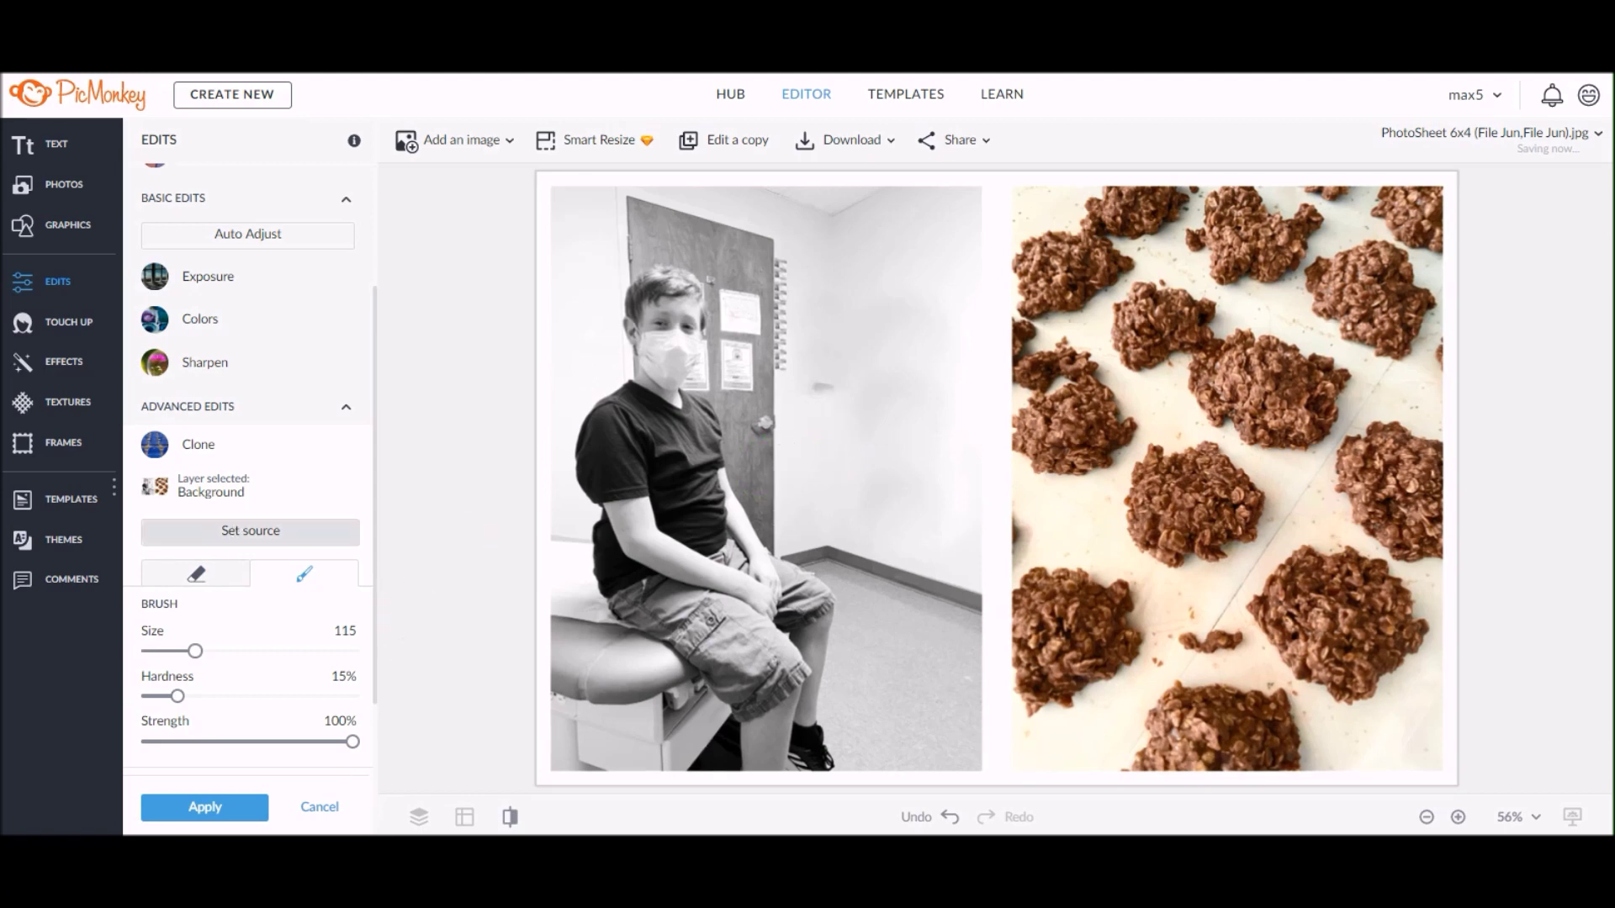
click(827, 438)
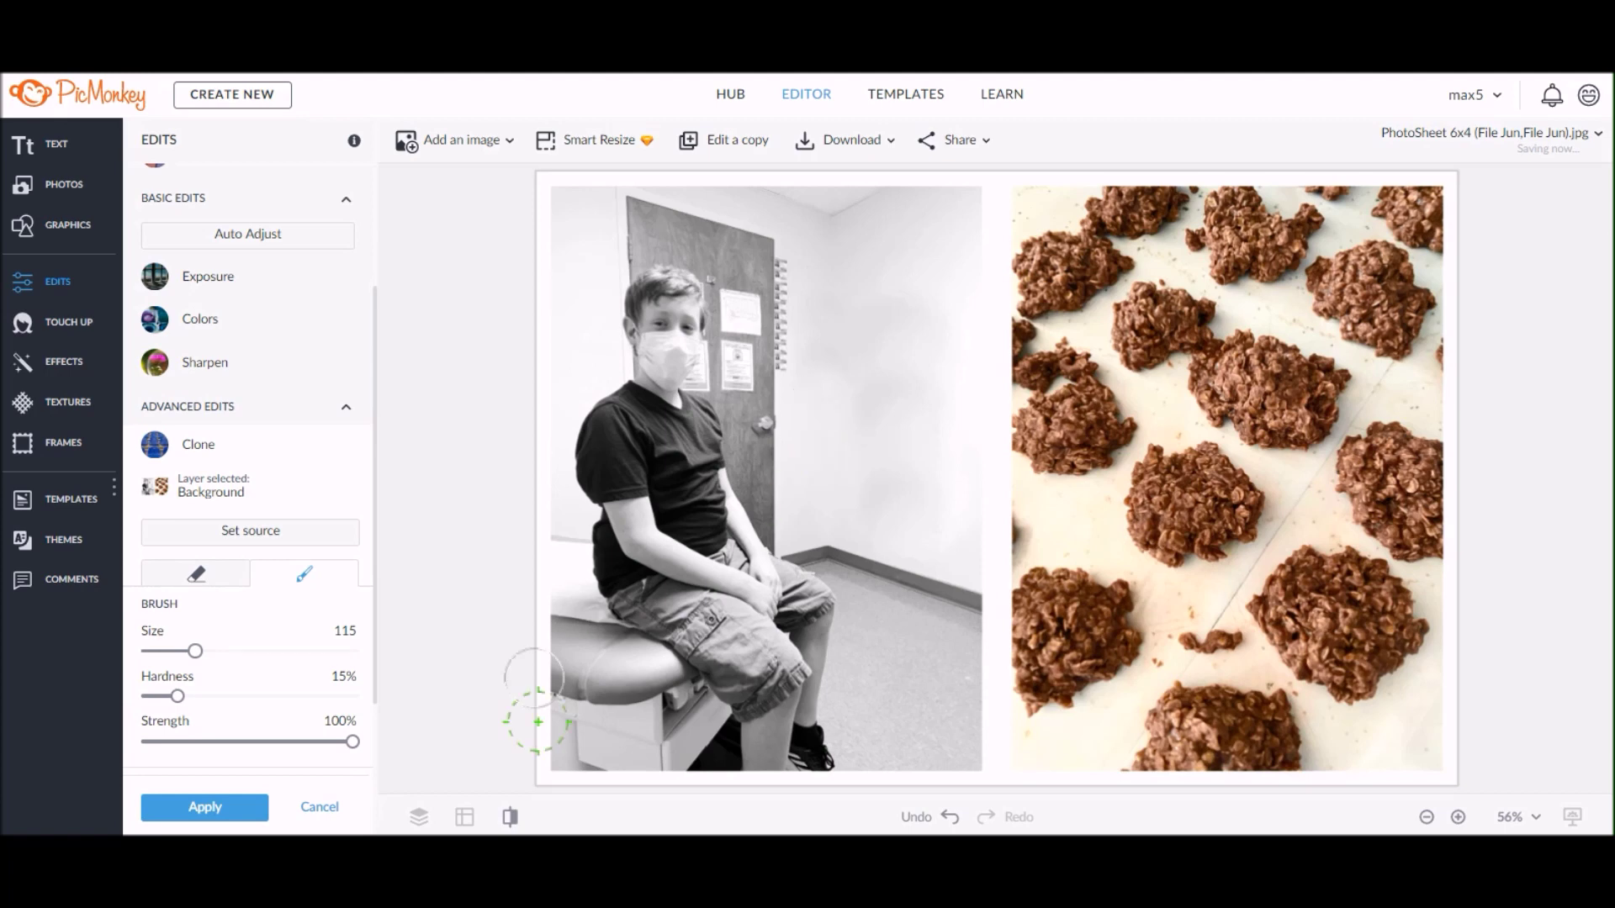
Apply the clone edits to the photo and bring up the Touch Up tools.
click(194, 806)
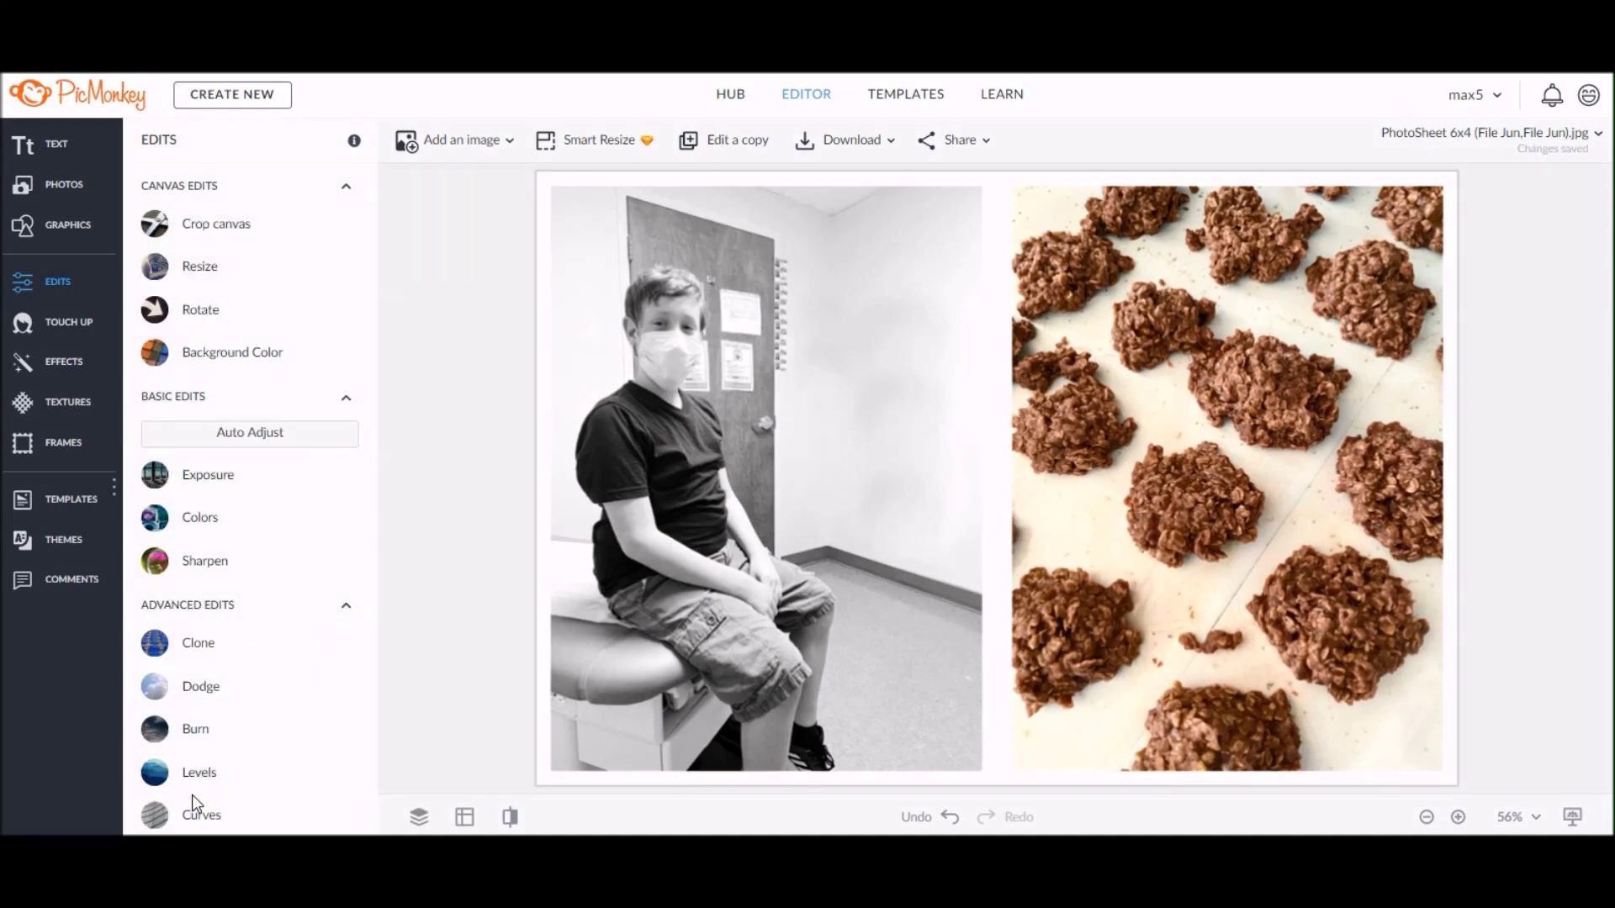
click(54, 321)
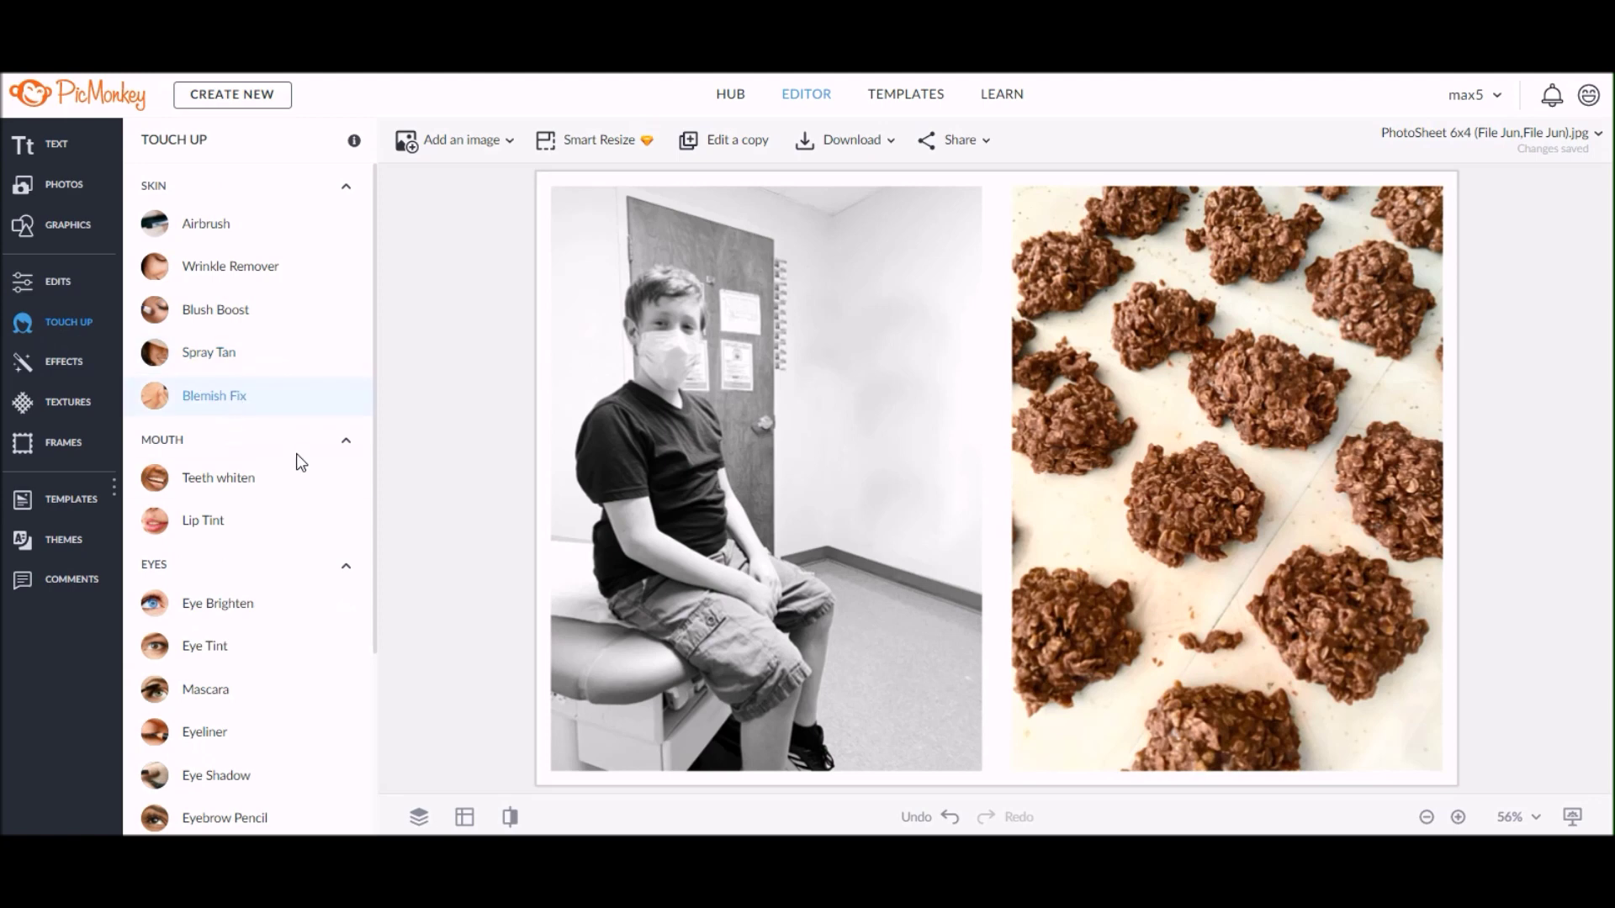
drag(375, 522, 389, 746)
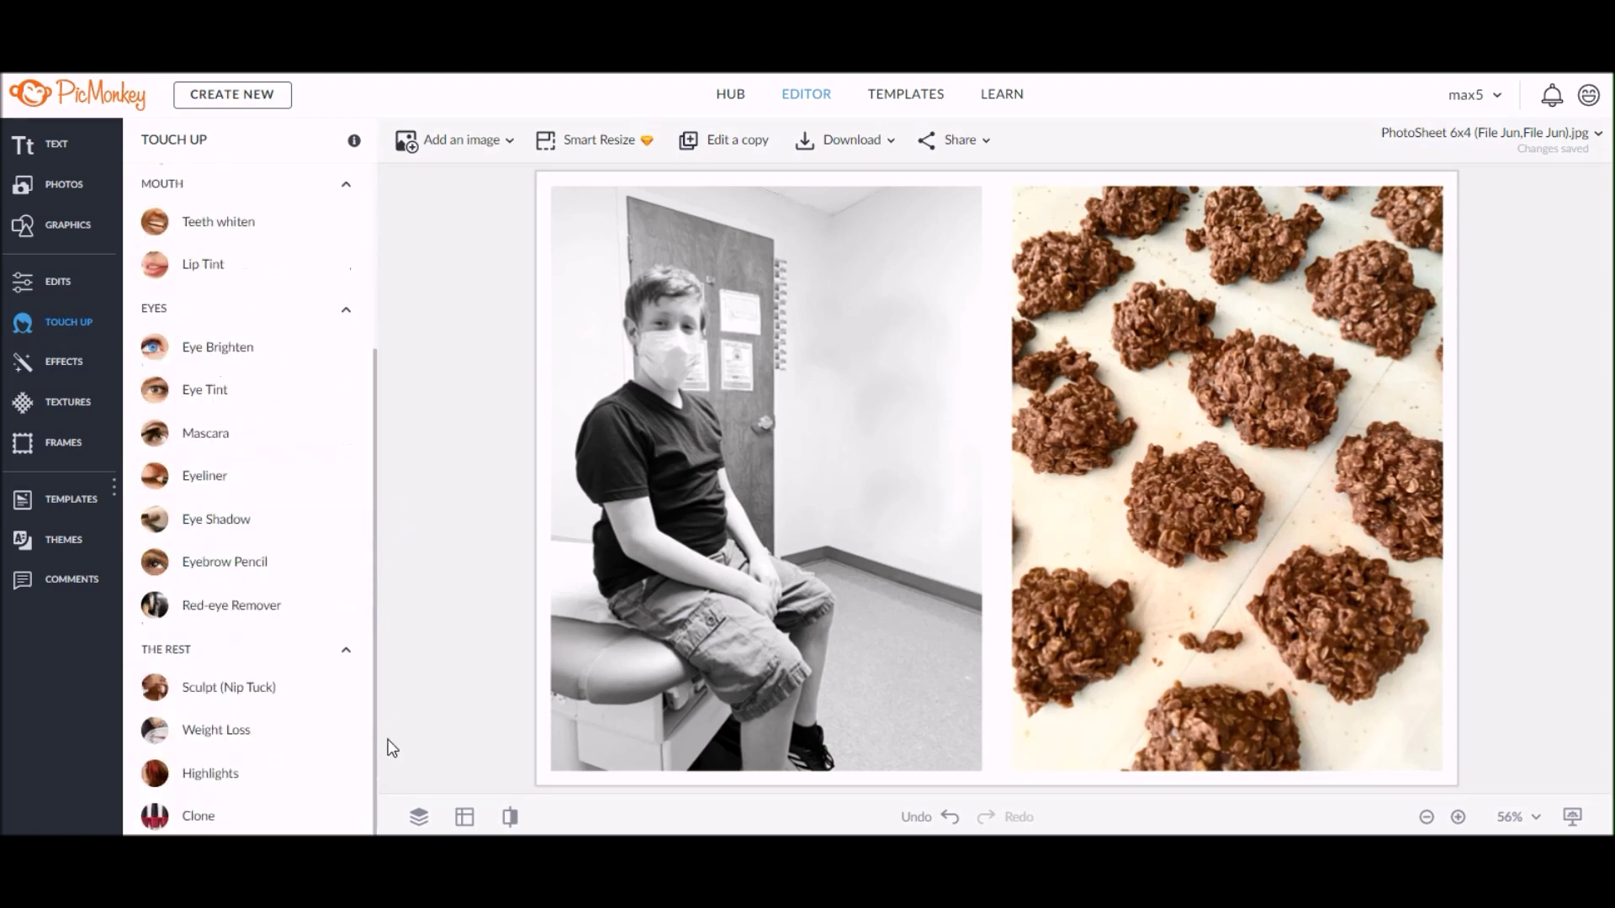
Paint a Highlights pass in light grey sampled from the wall, brush size 211, and apply it.
click(195, 775)
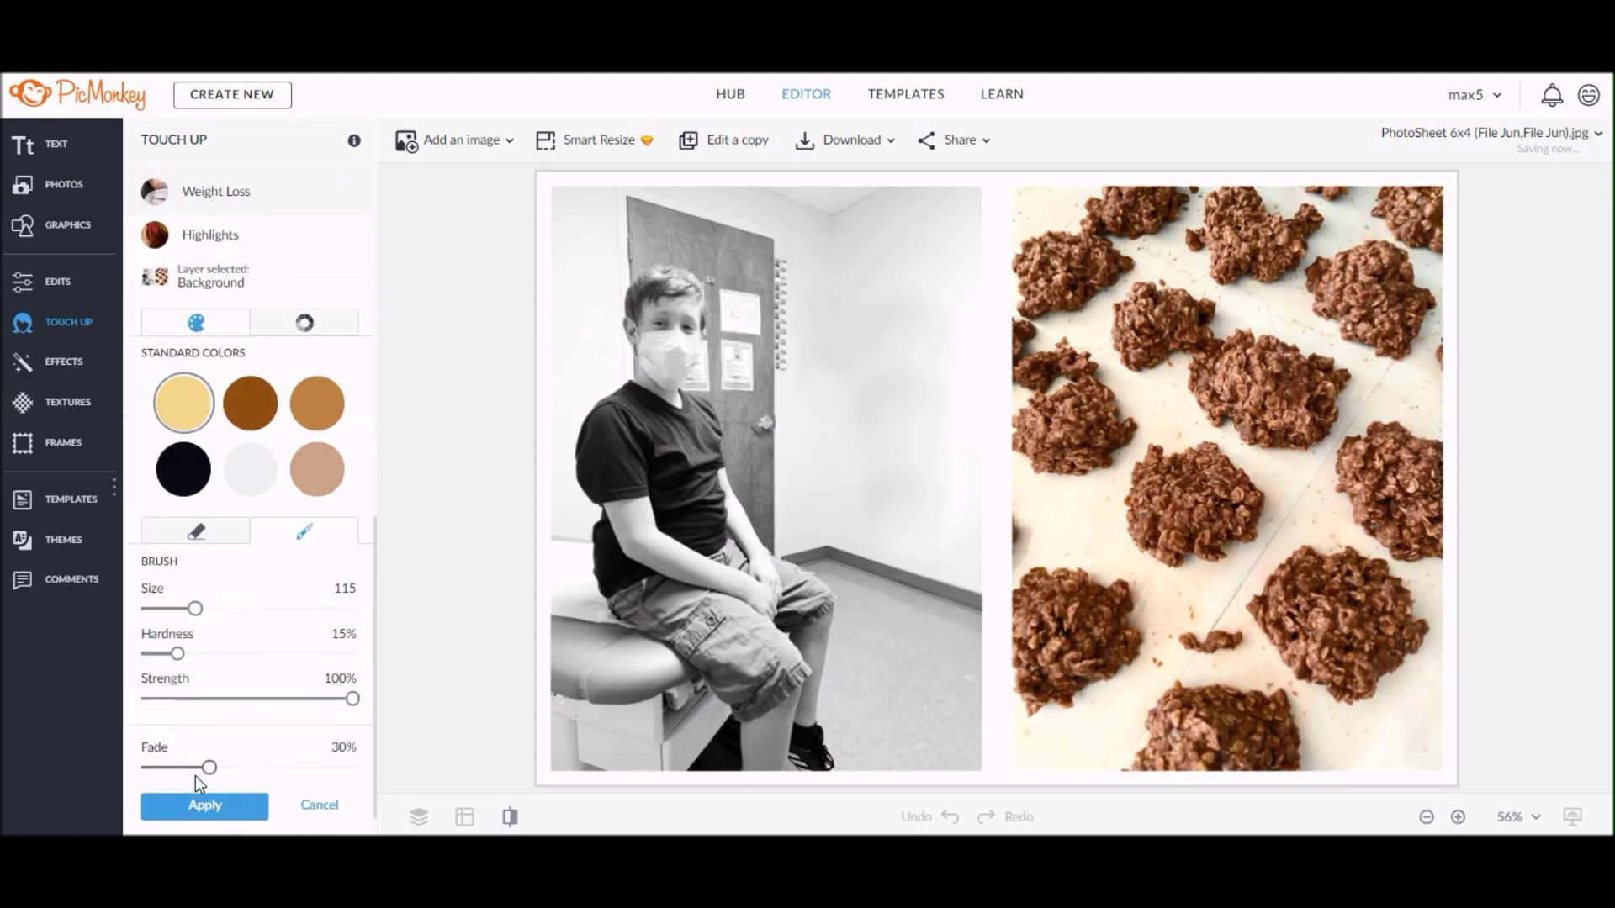
click(305, 325)
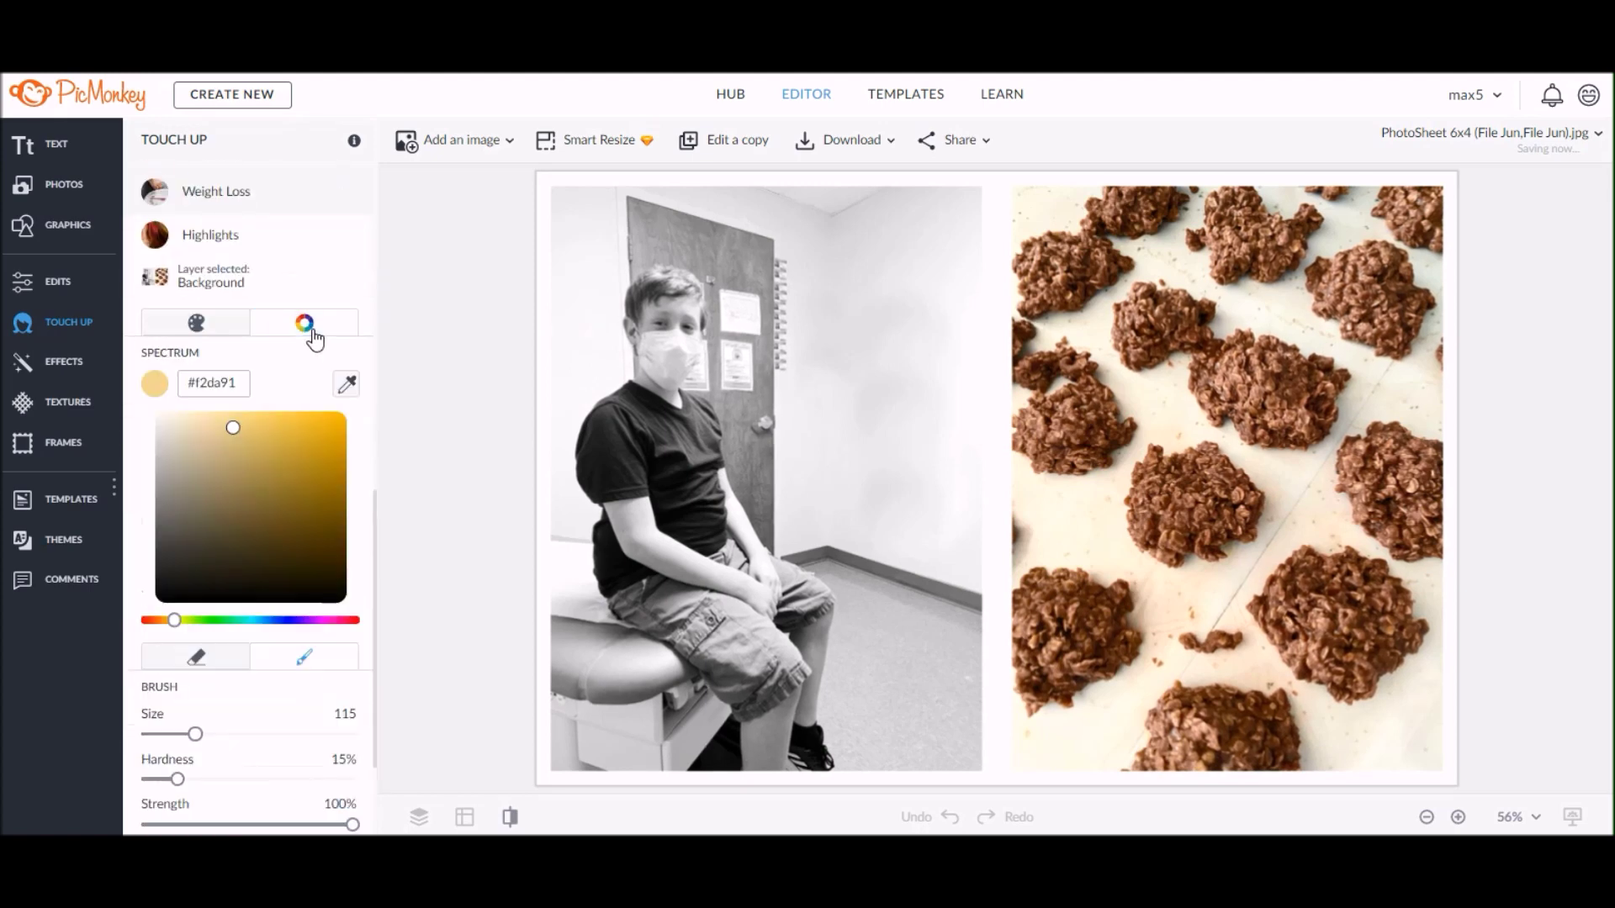
click(345, 386)
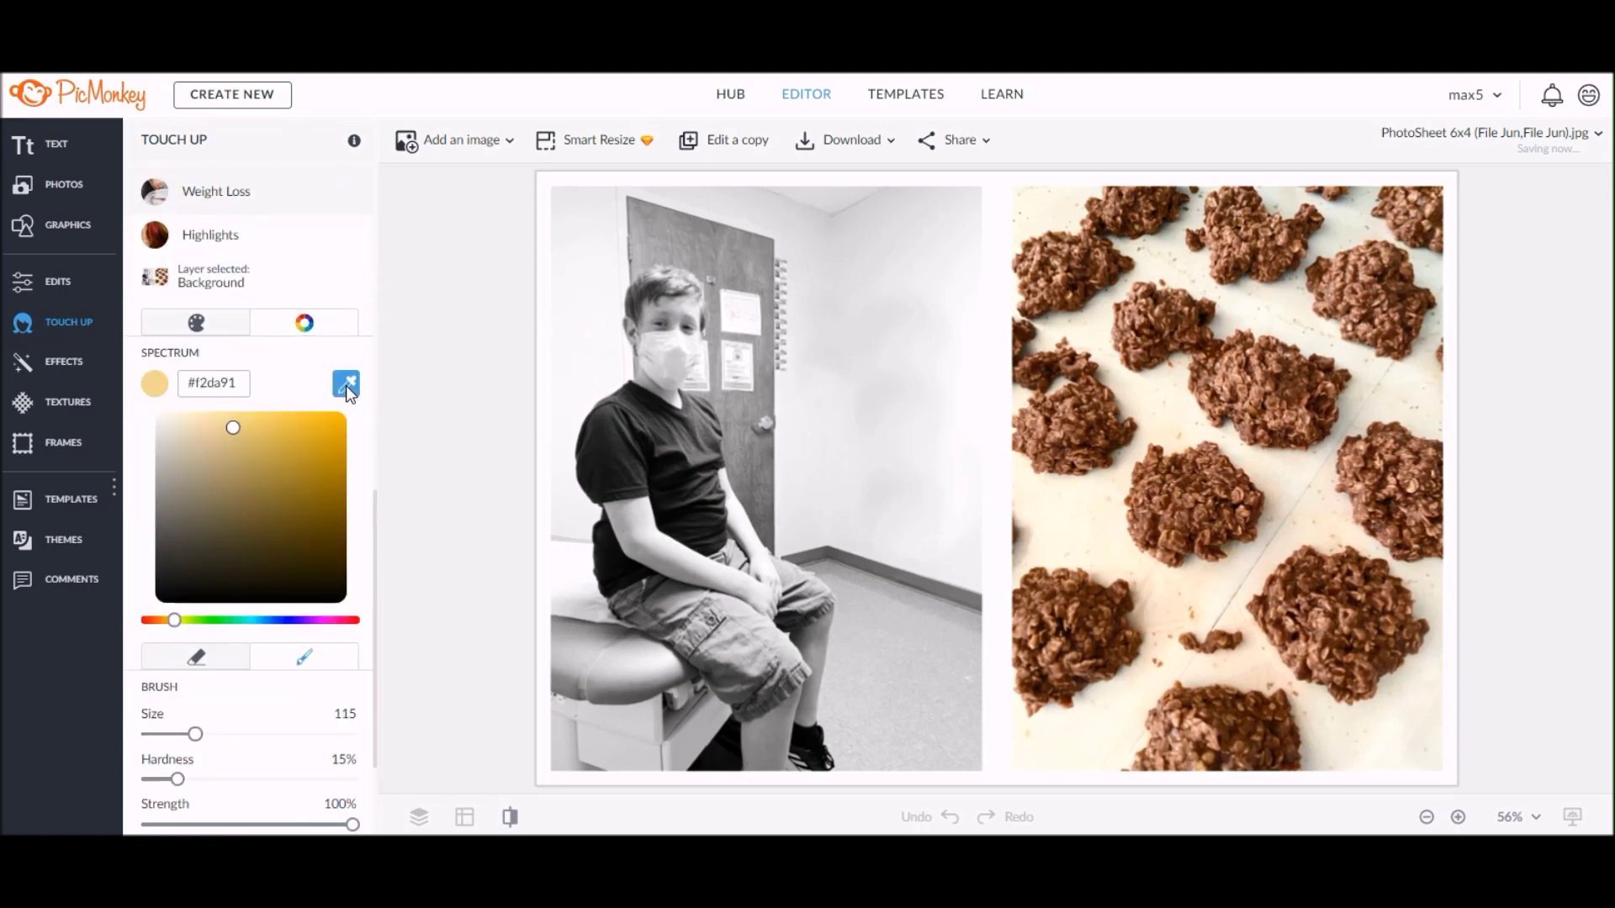
click(949, 267)
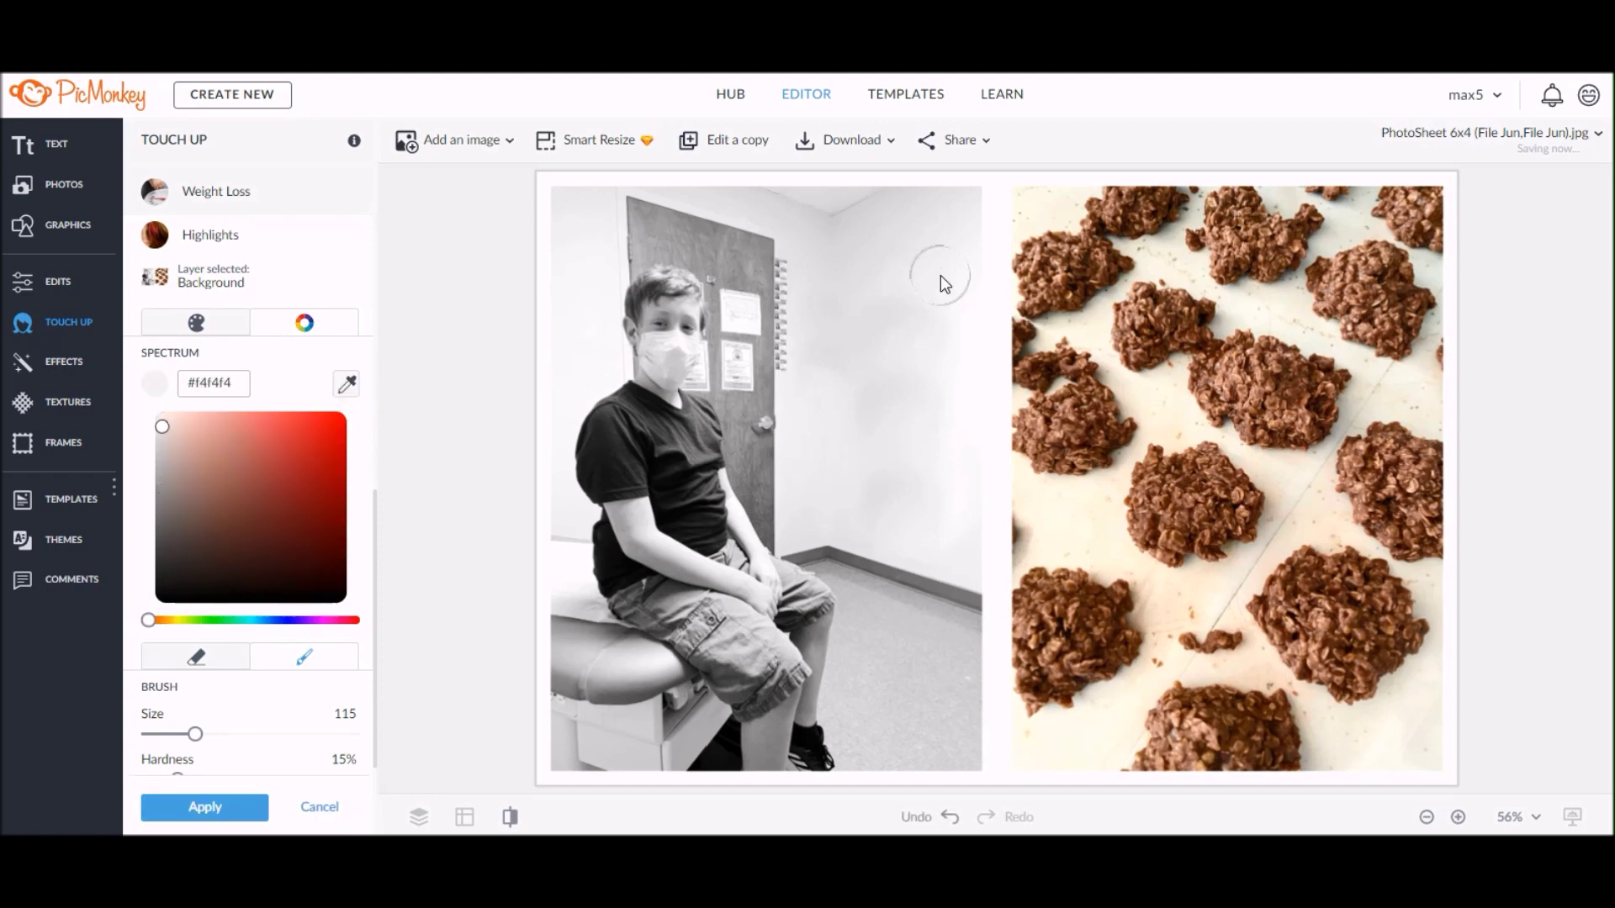
drag(195, 734, 234, 735)
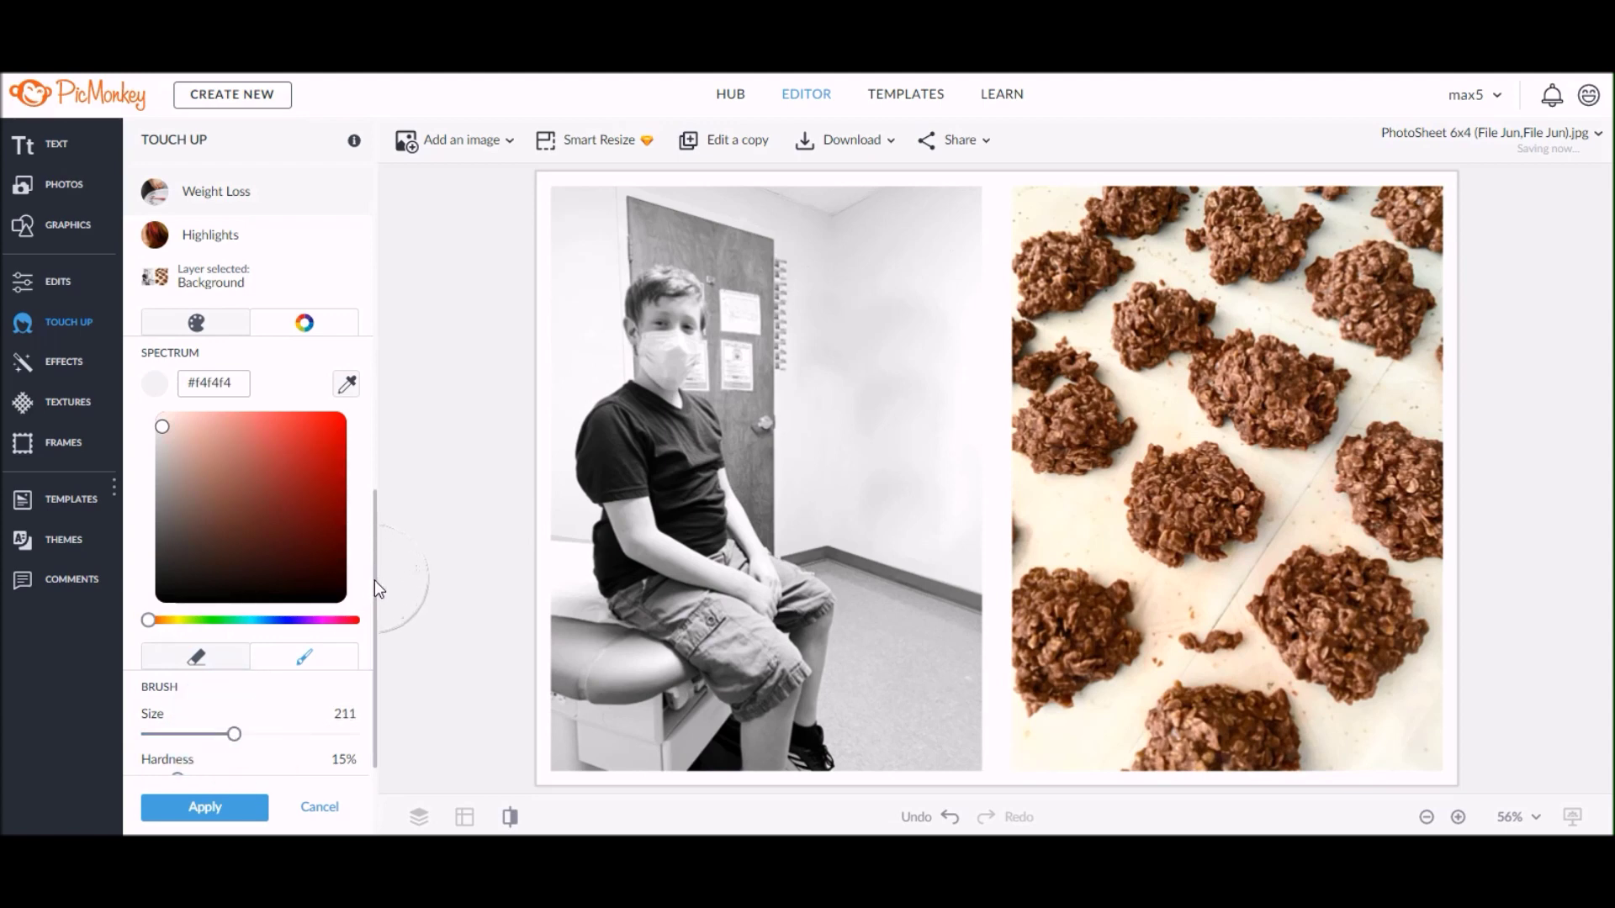
drag(375, 579, 375, 661)
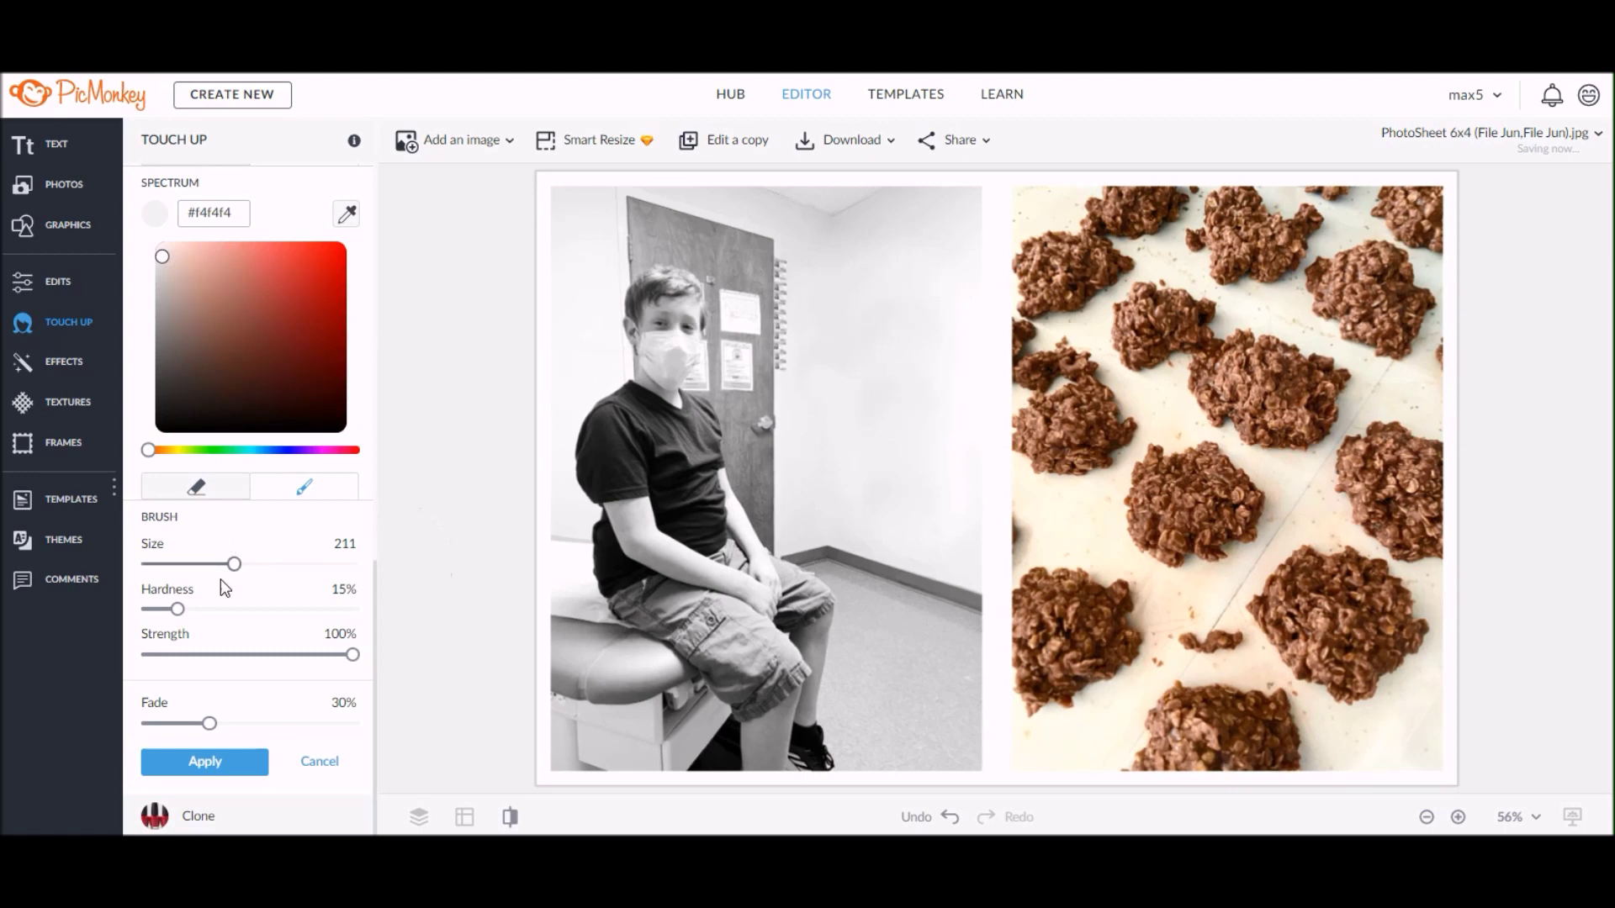
click(216, 775)
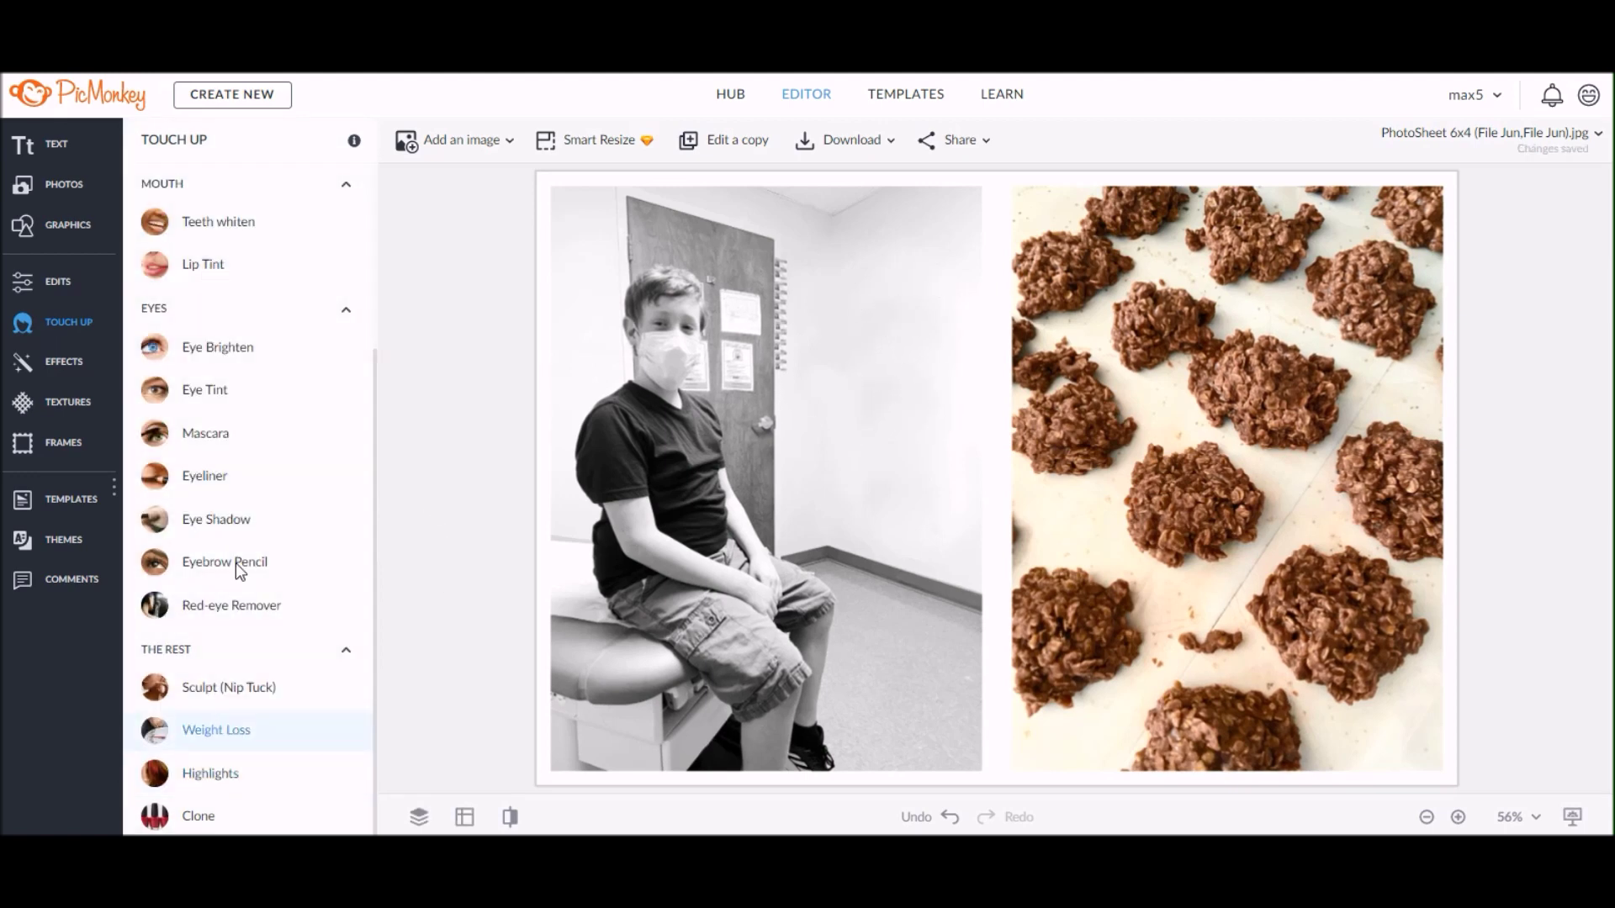
Brush a second Highlights pass in wall-sampled #eaeaea over the retouched areas and apply it.
click(211, 774)
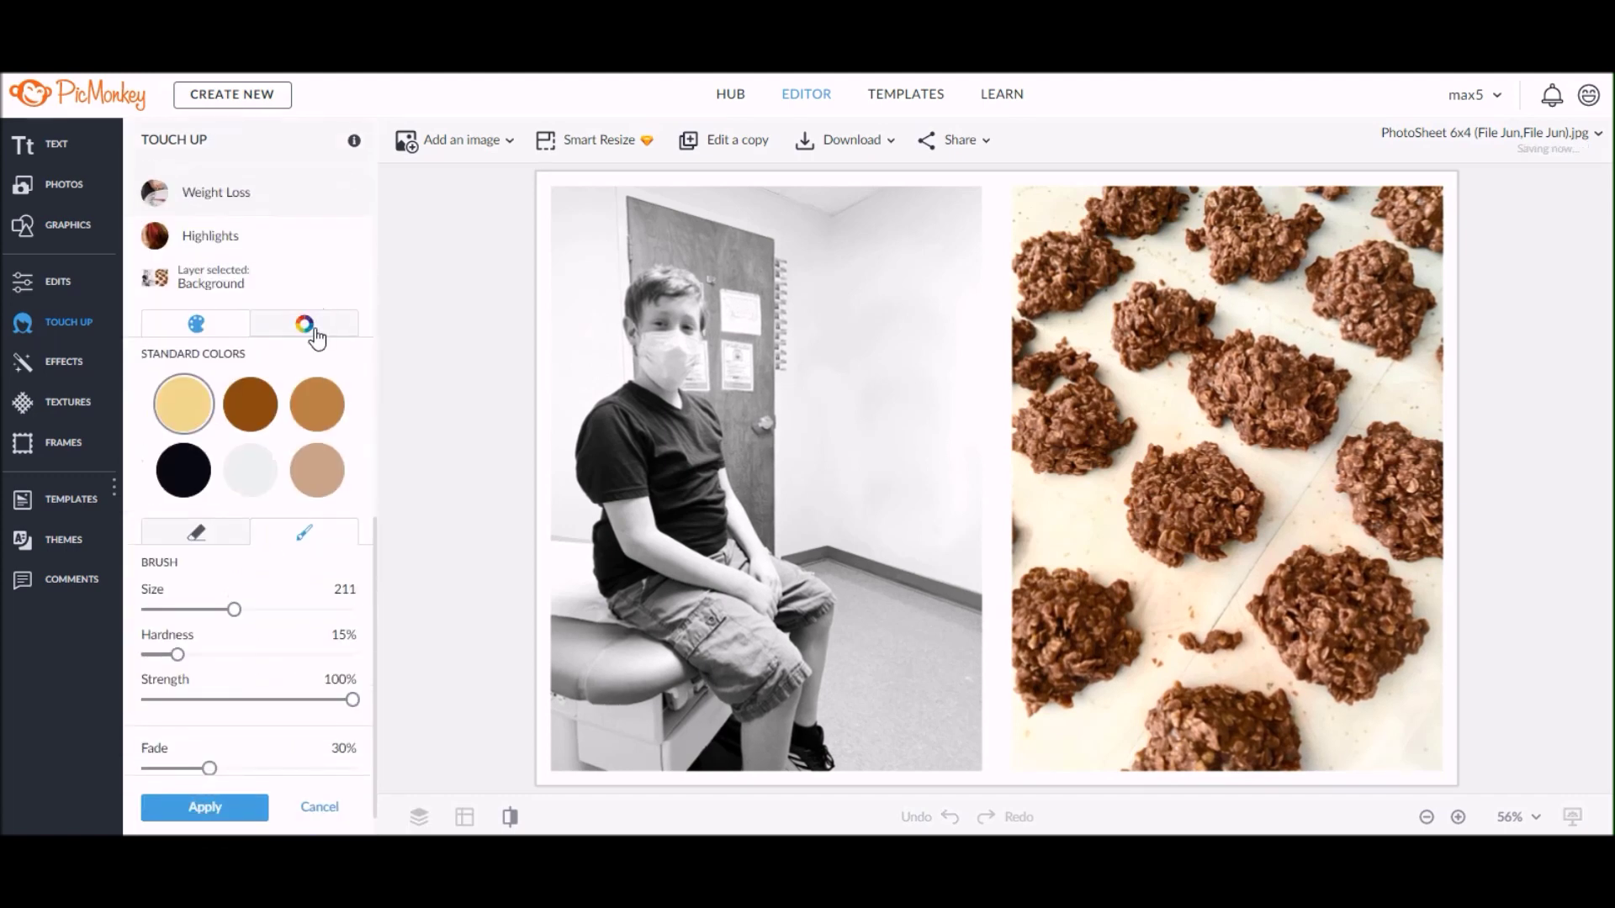
click(311, 326)
click(346, 384)
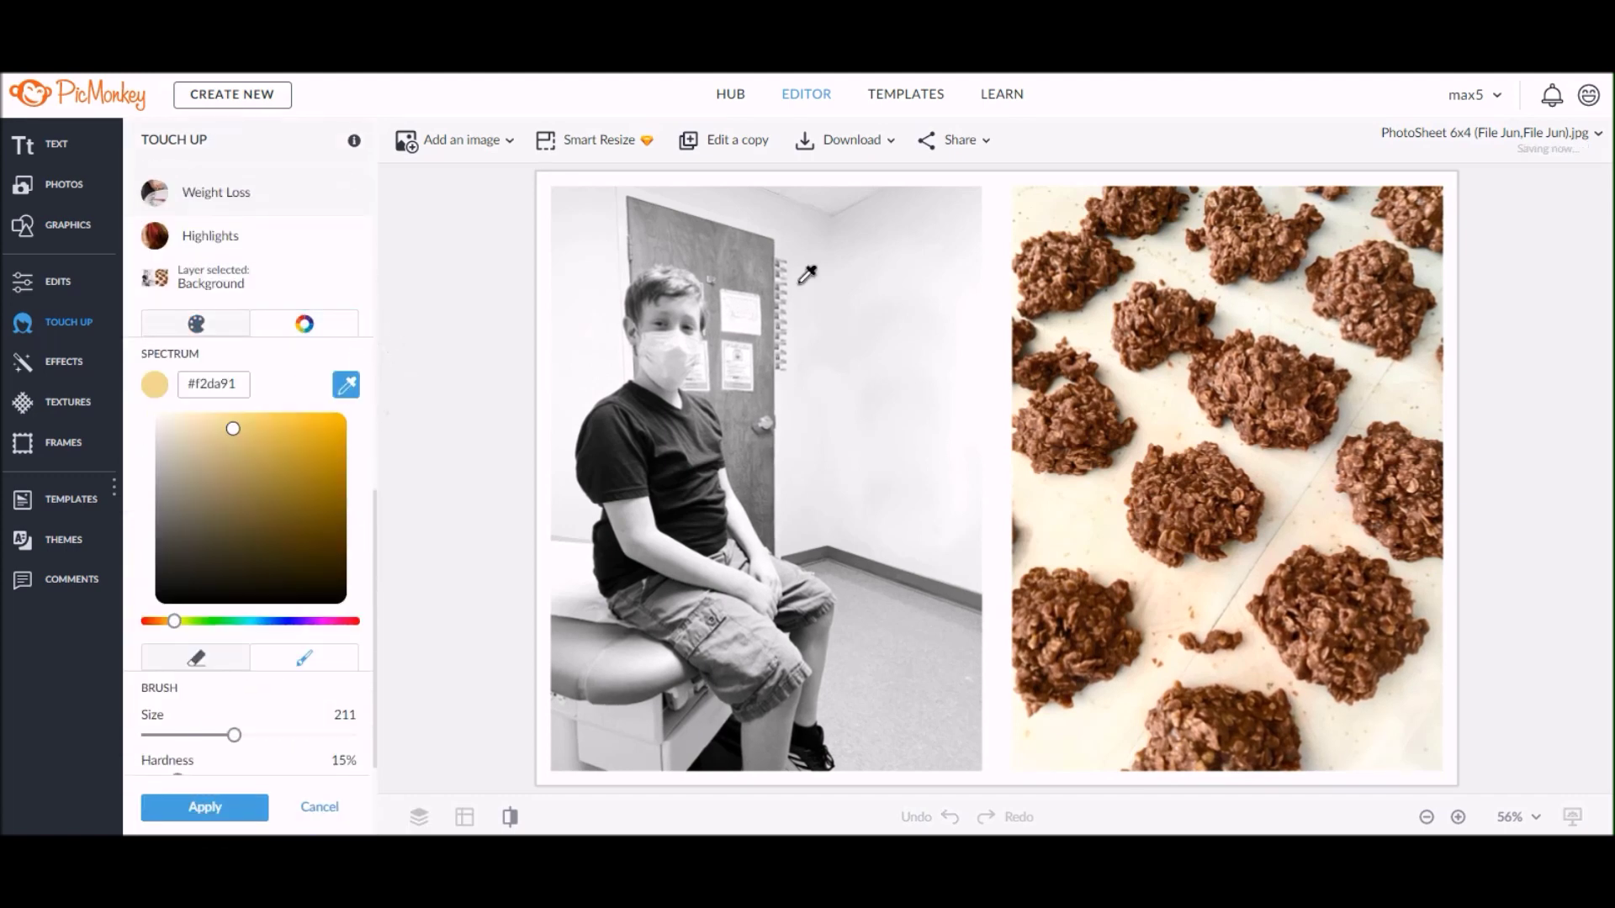
click(933, 225)
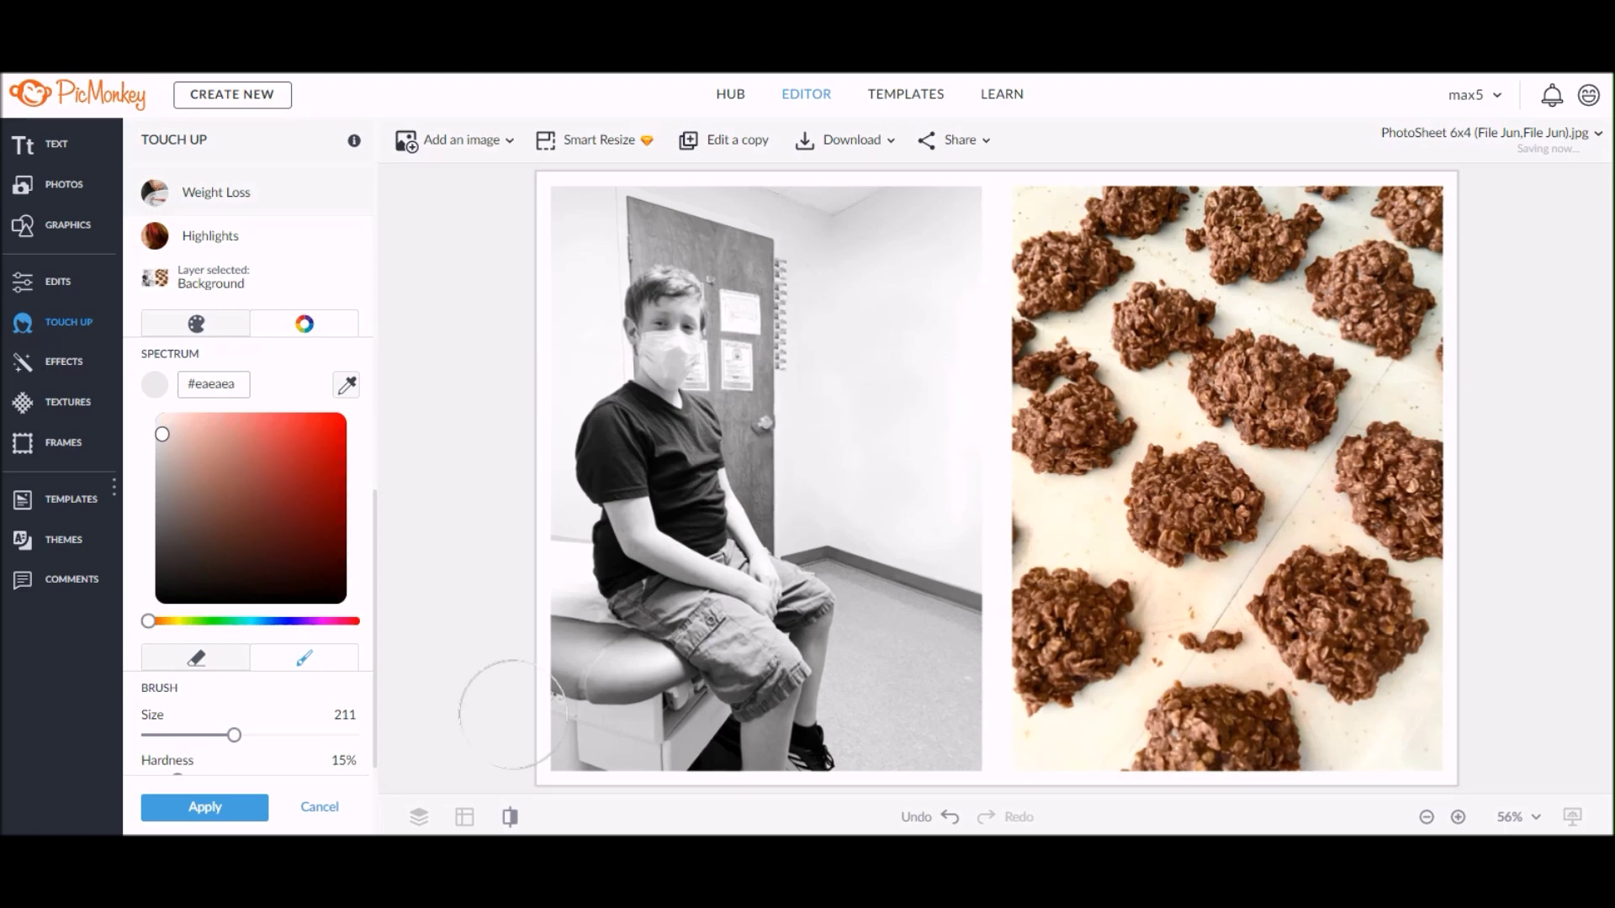
click(216, 814)
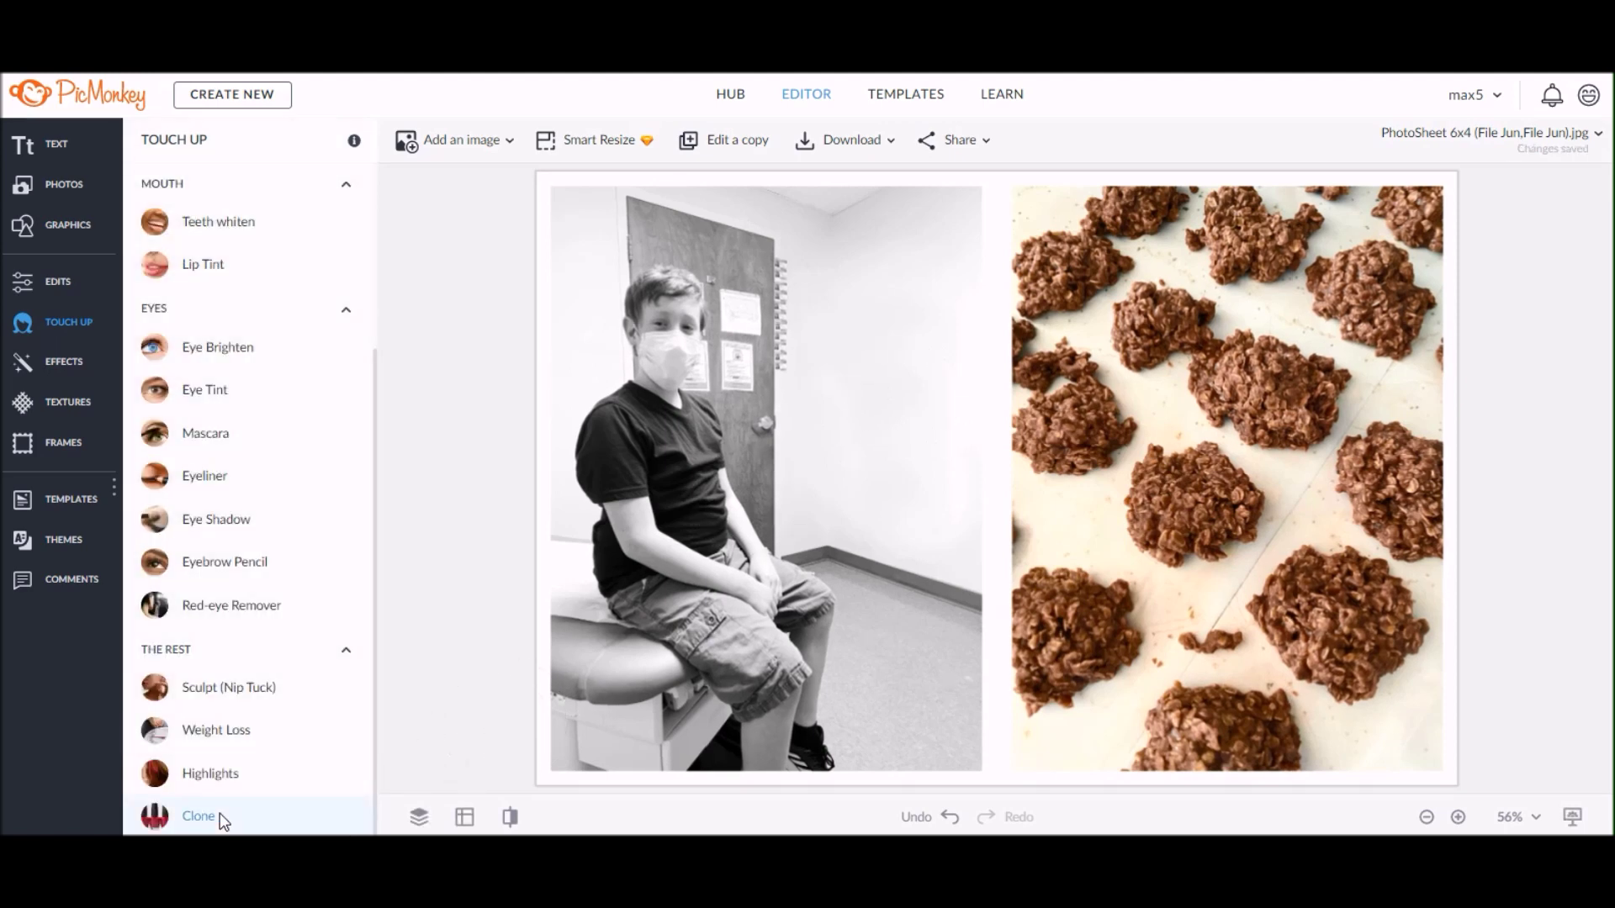
Toggle the before/after view repeatedly to compare the cleaned photo with the original.
click(507, 817)
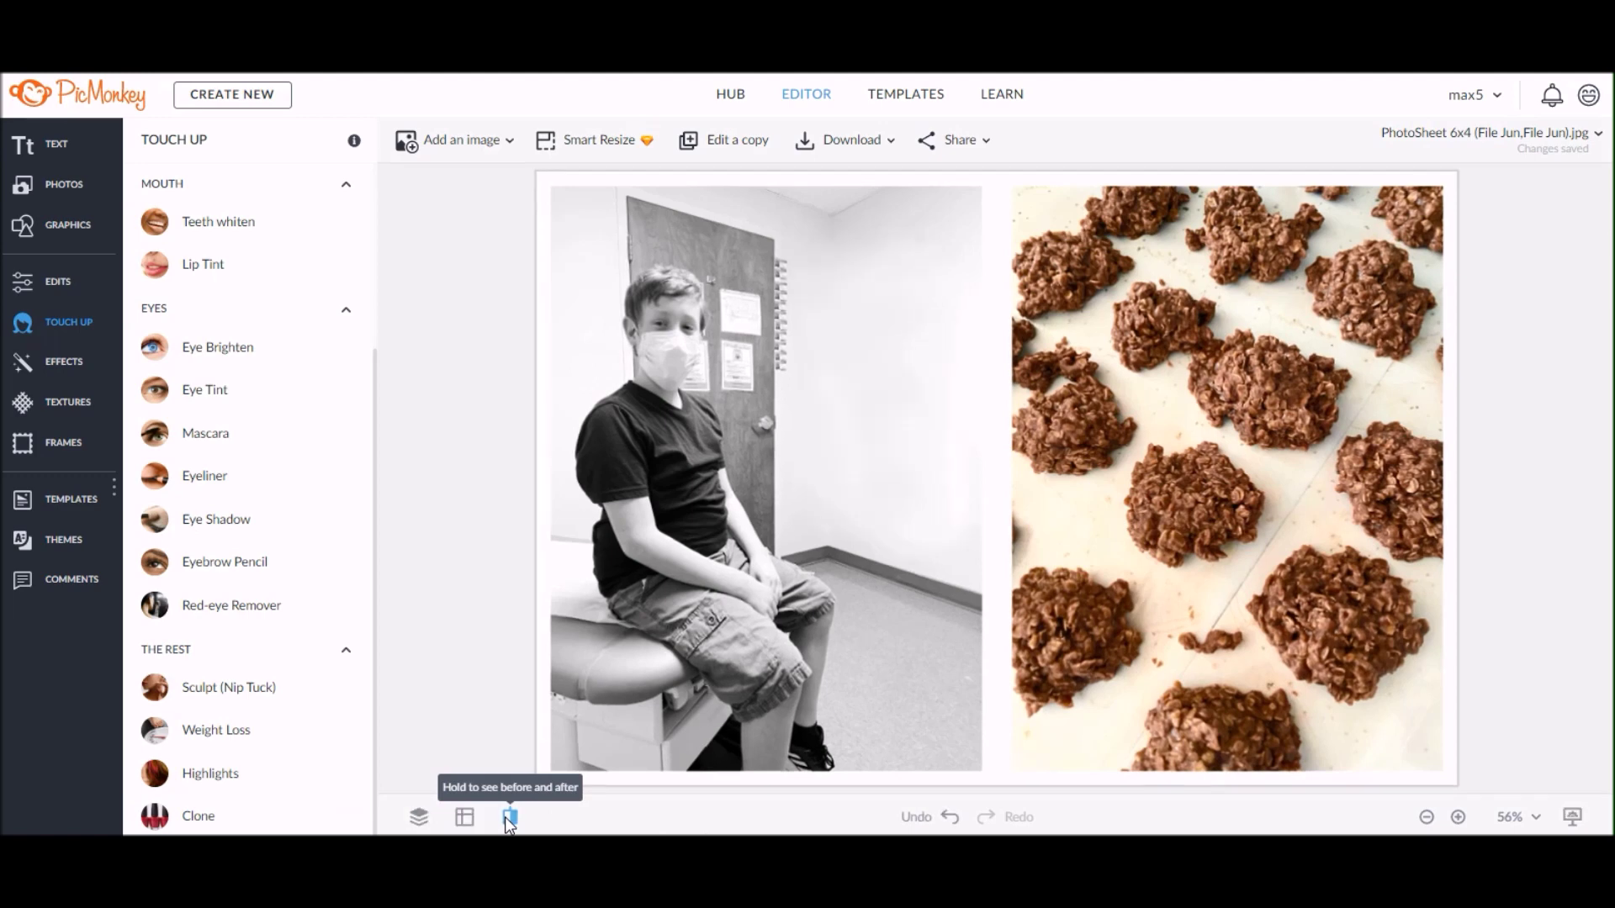
click(506, 818)
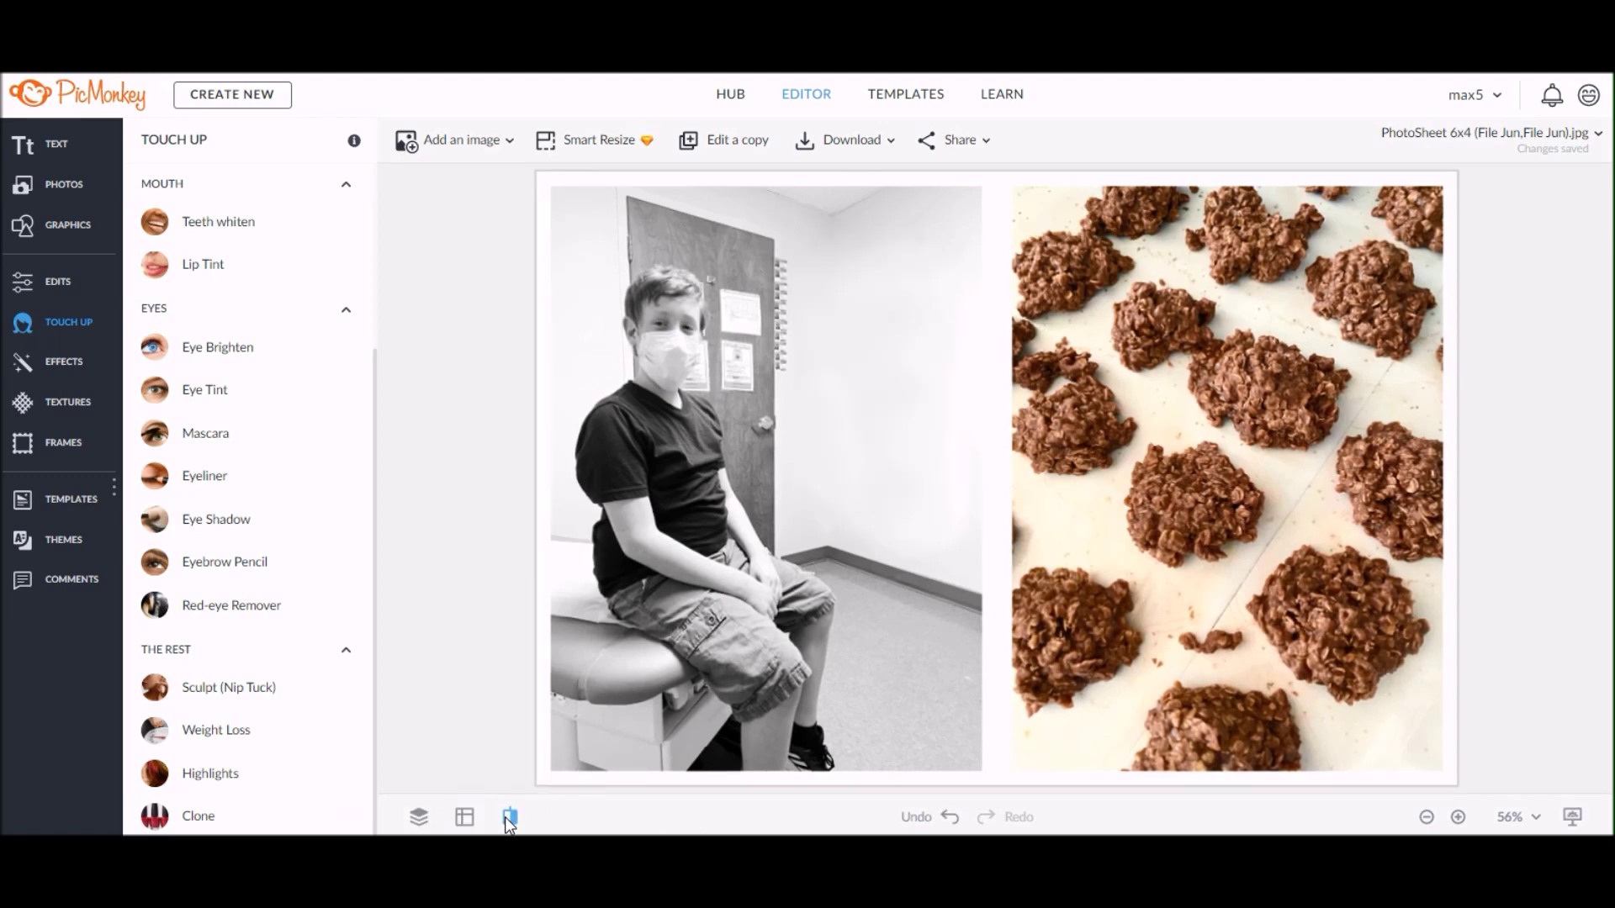
click(510, 817)
click(509, 818)
click(509, 817)
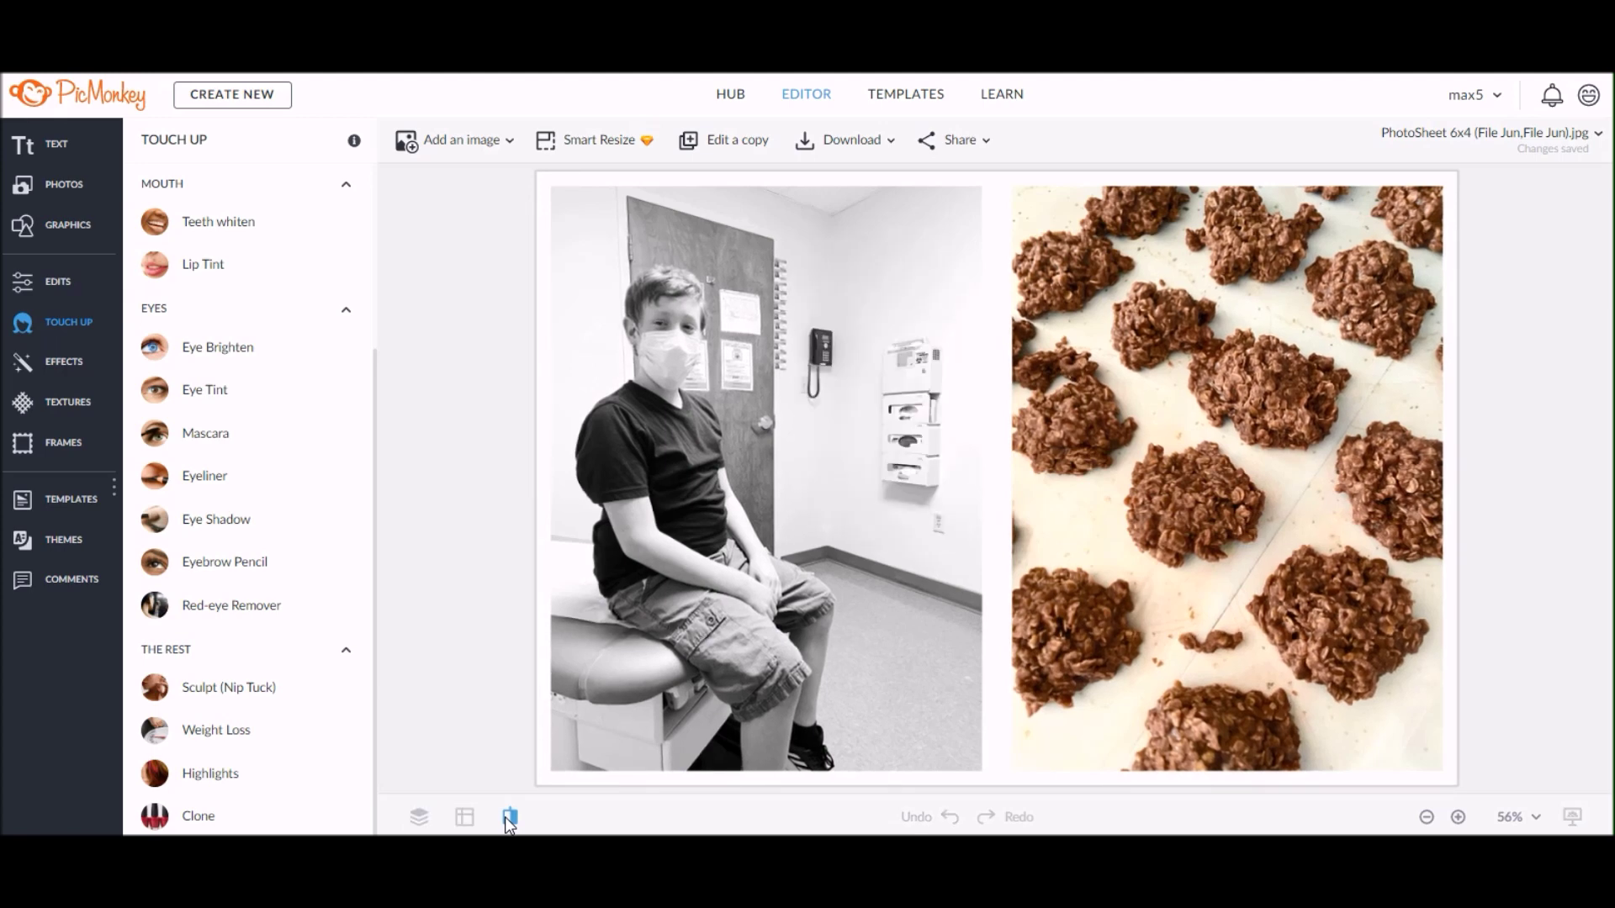
Bring up the Download options for the photo sheet as a High quality .jpg.
click(856, 153)
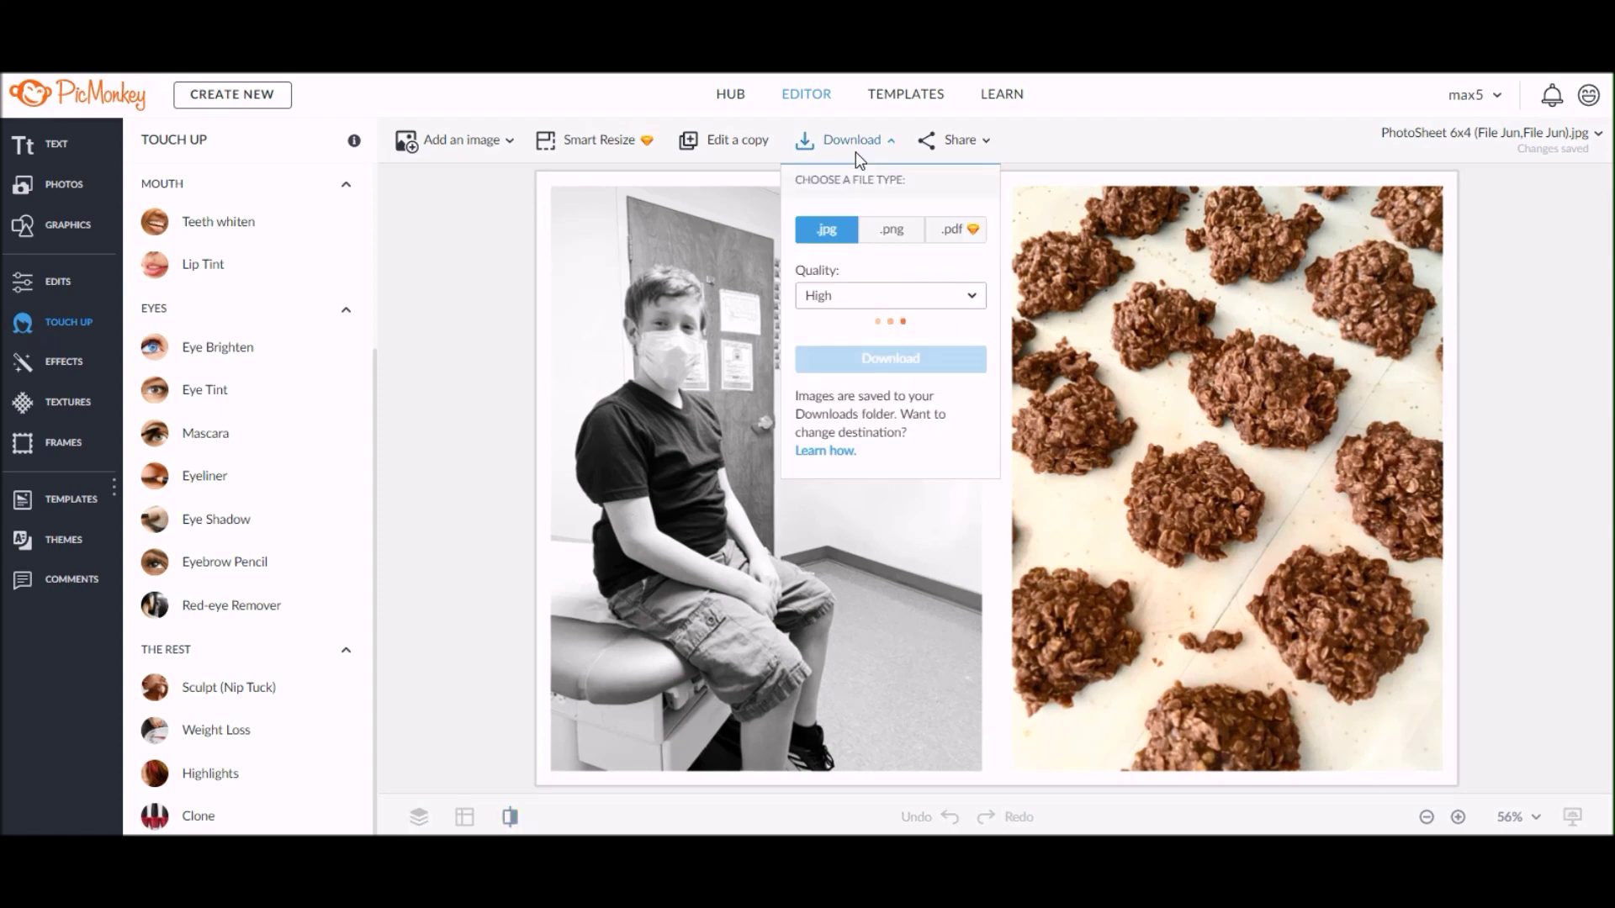